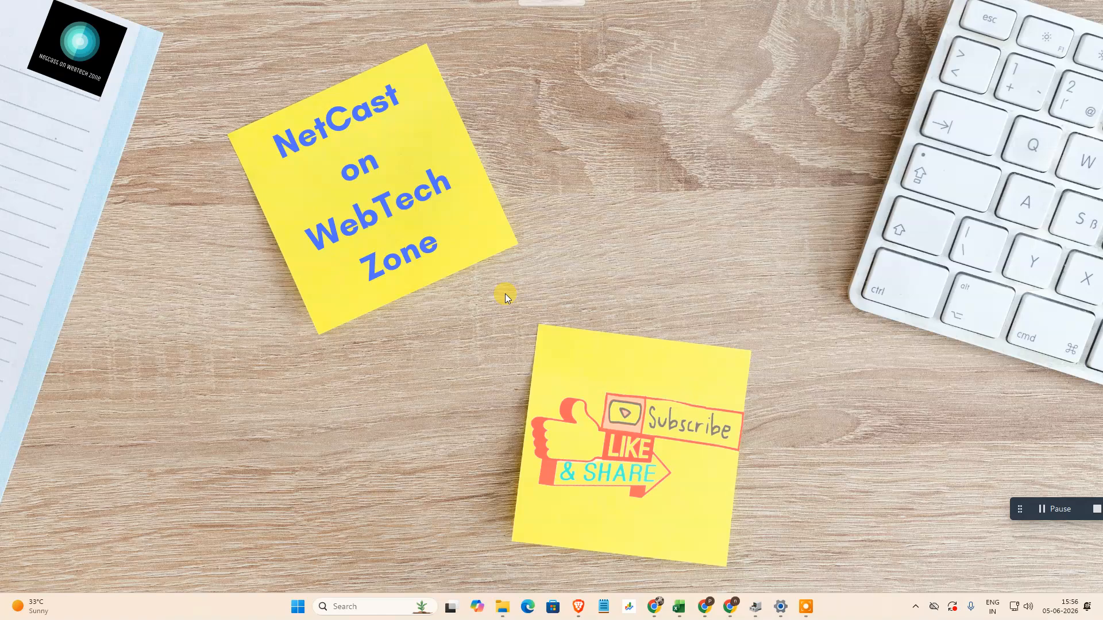
right_click(560, 54)
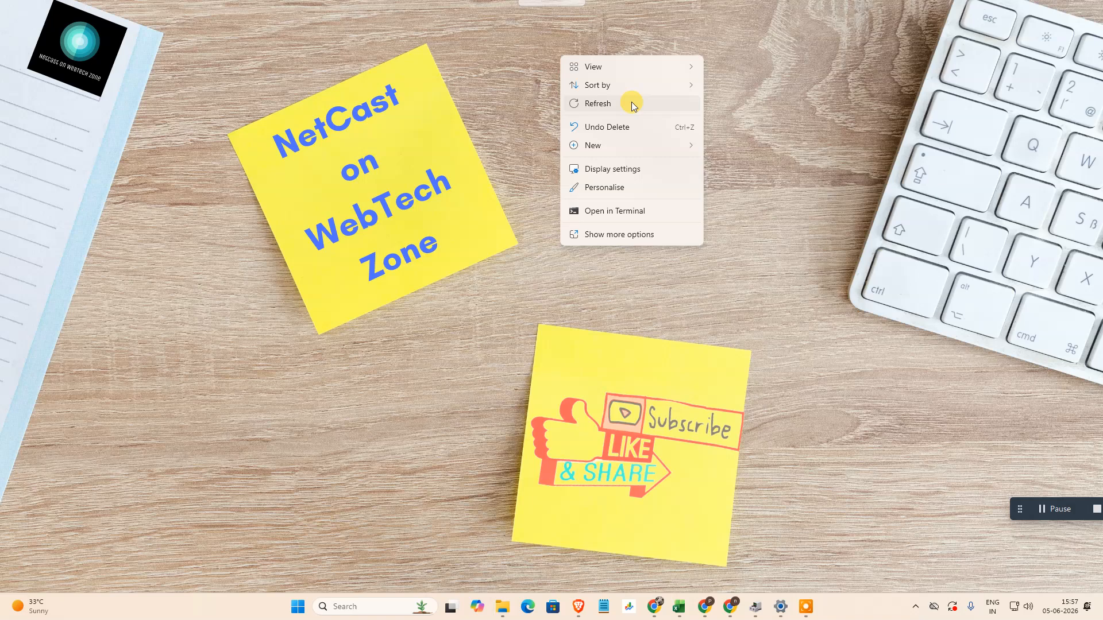
left_click(632, 102)
right_click(530, 52)
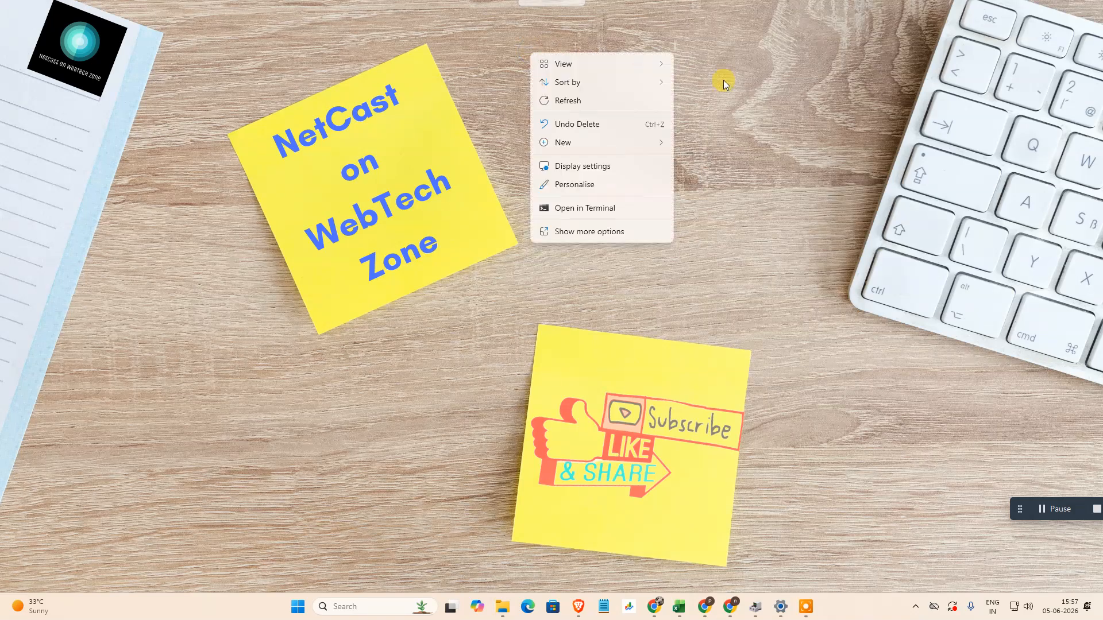
left_click(587, 105)
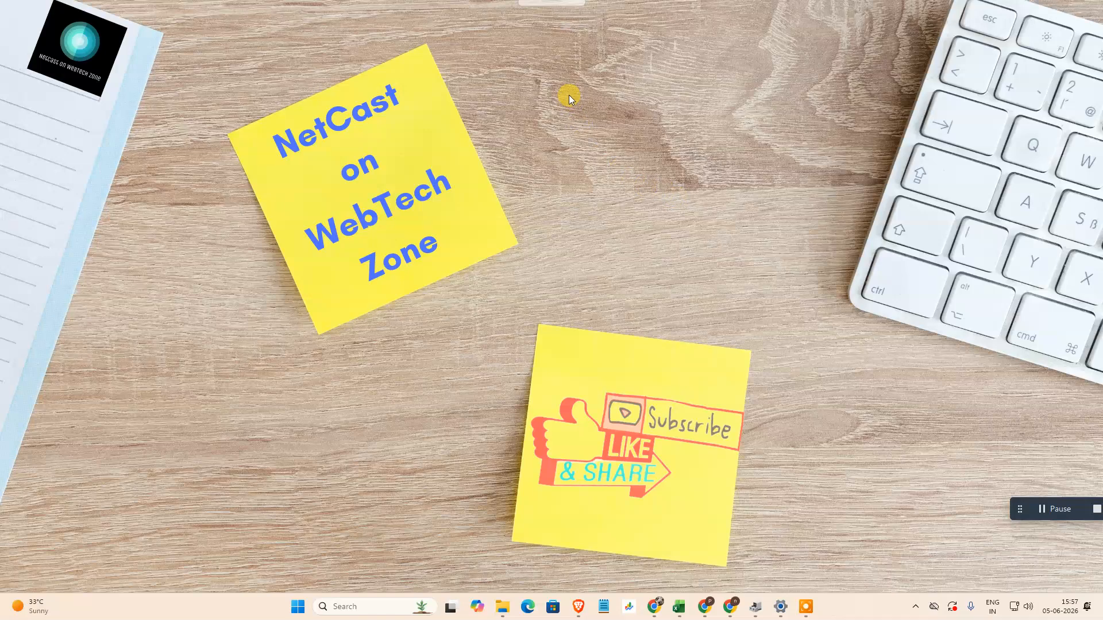
right_click(591, 89)
left_click(640, 136)
- Open Command Prompt from a Windows search and move its window toward the middle of the desktop
left_click(364, 604)
type("cd")
key("BackSpace")
type("md")
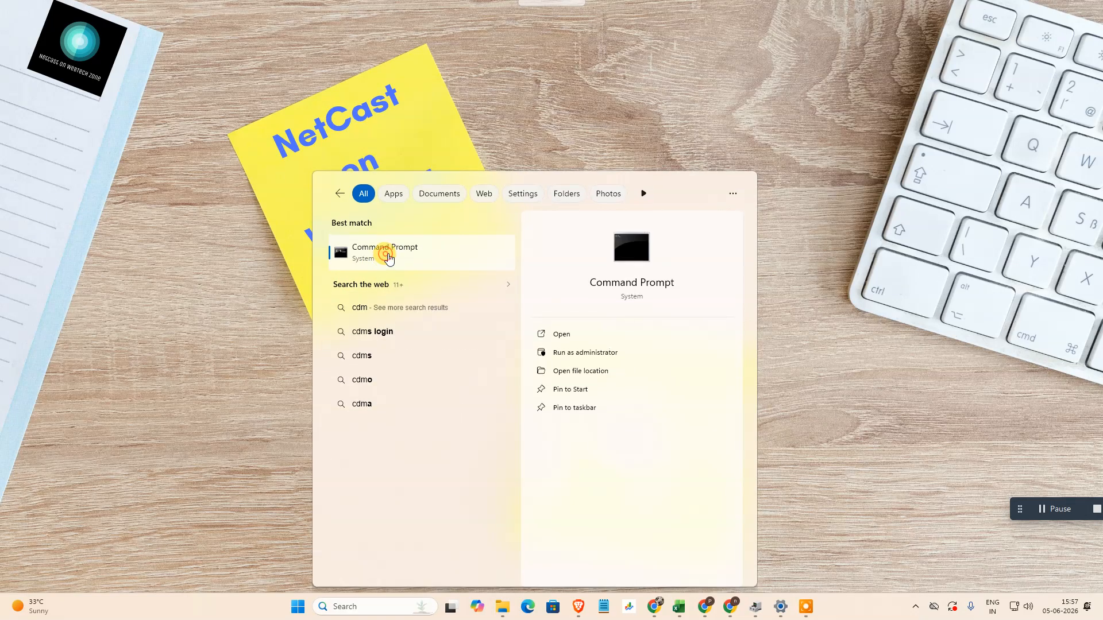
left_click(389, 254)
left_click_drag(349, 30, 519, 79)
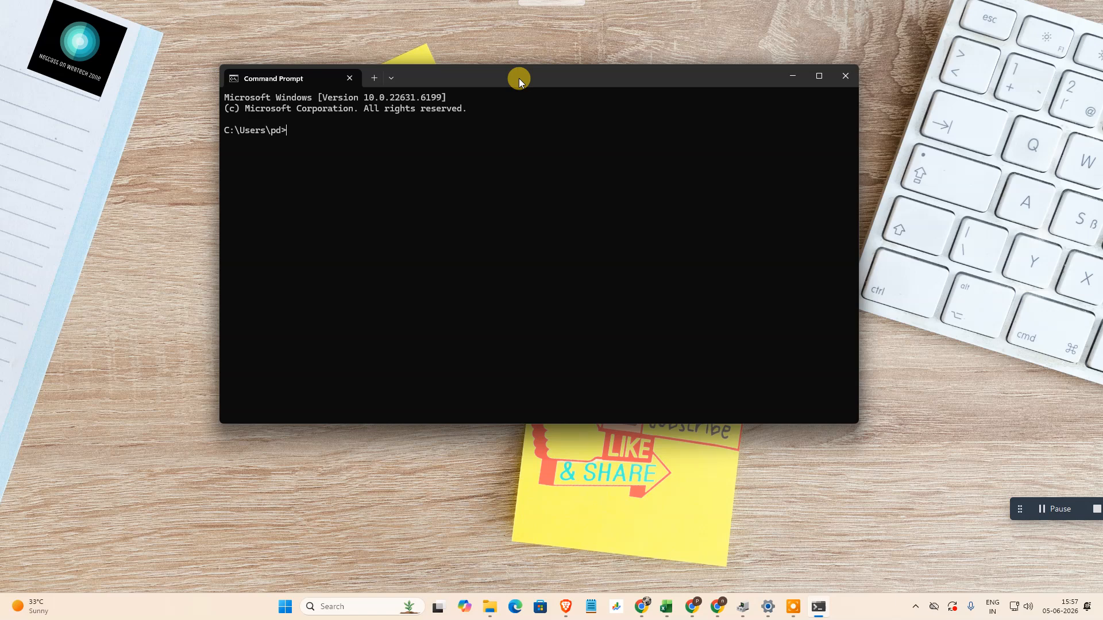
- Test the network stack by running ping 127.1.1.1, and close Command Prompt
type("ping 127.1.1.1")
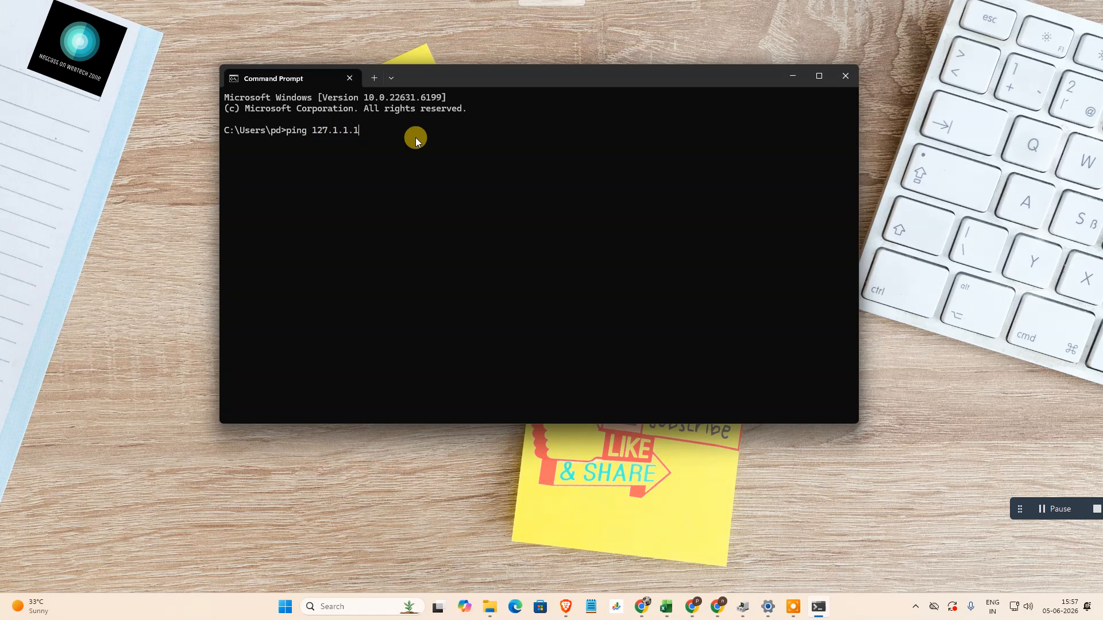
key("Return")
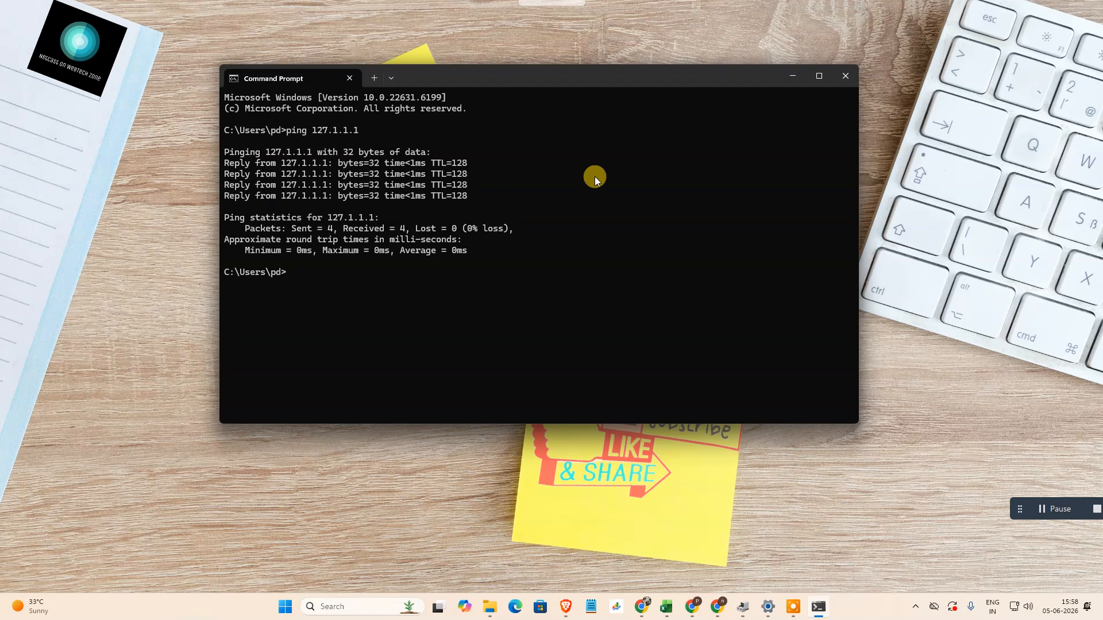
left_click(850, 76)
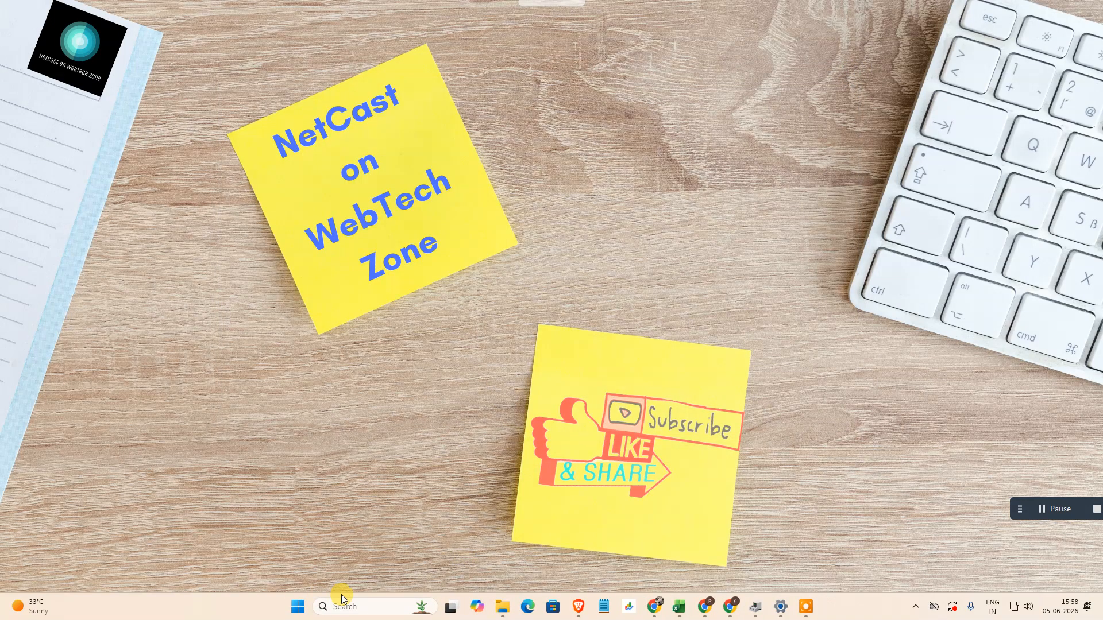
- Find and open Computer Management through a Windows search, and maximize its window
left_click(342, 599)
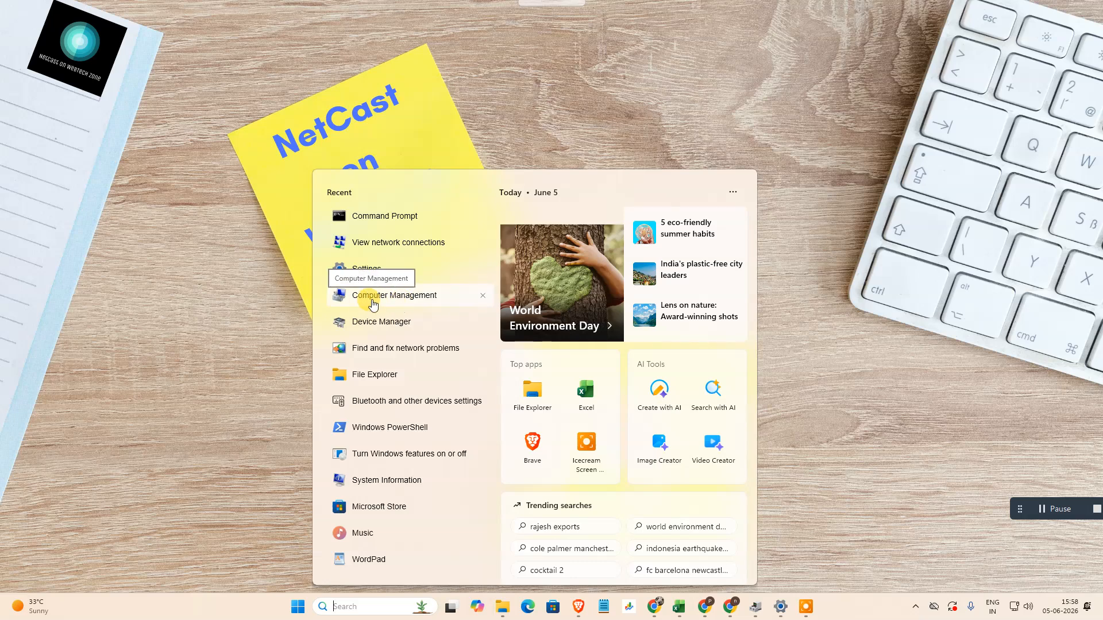
type("compu")
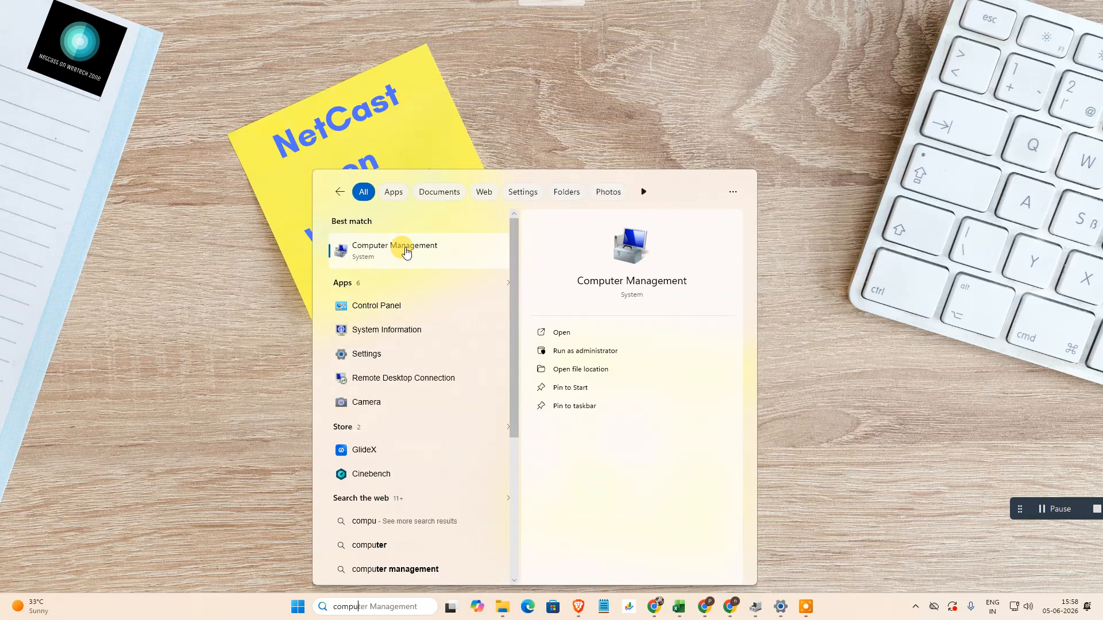
left_click(400, 264)
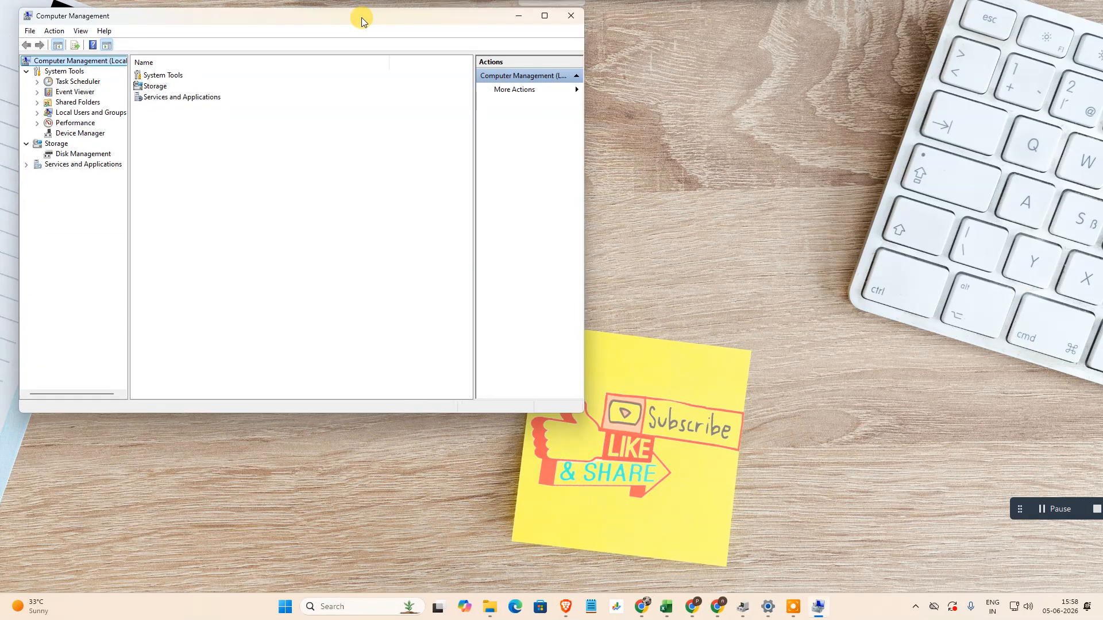
left_click(544, 15)
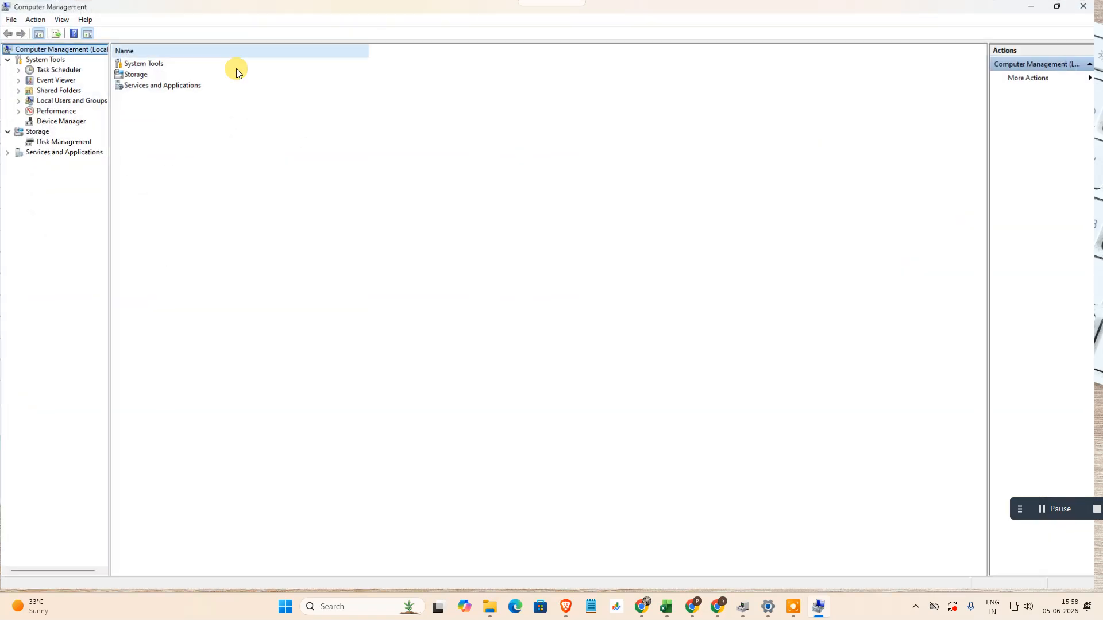
- Expand Services and Applications and display the list of Windows services
double_click(34, 154)
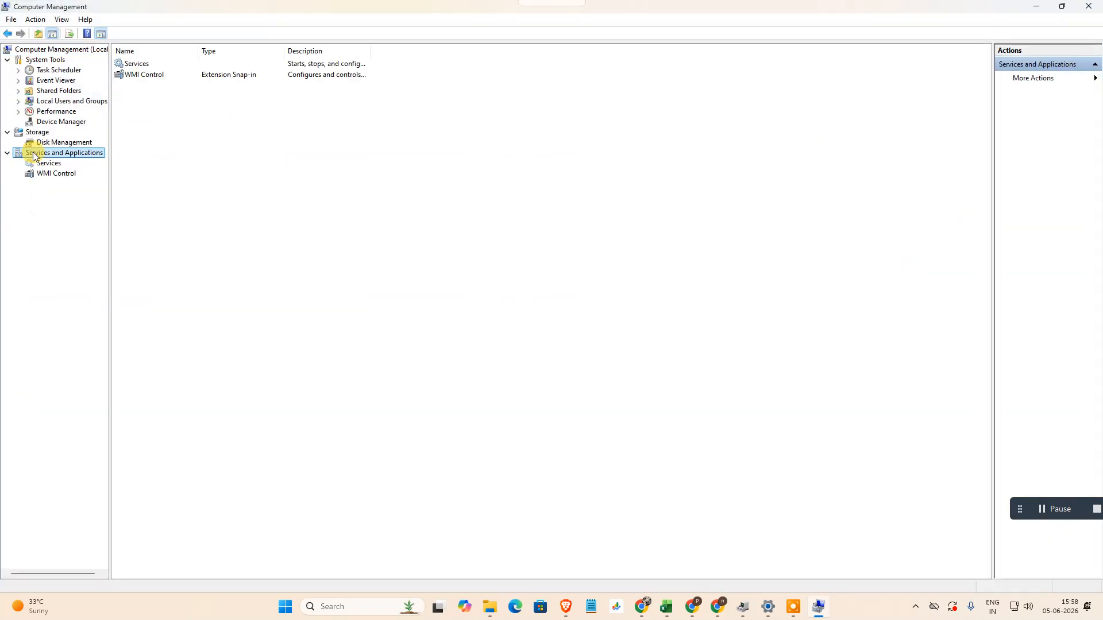
left_click(138, 65)
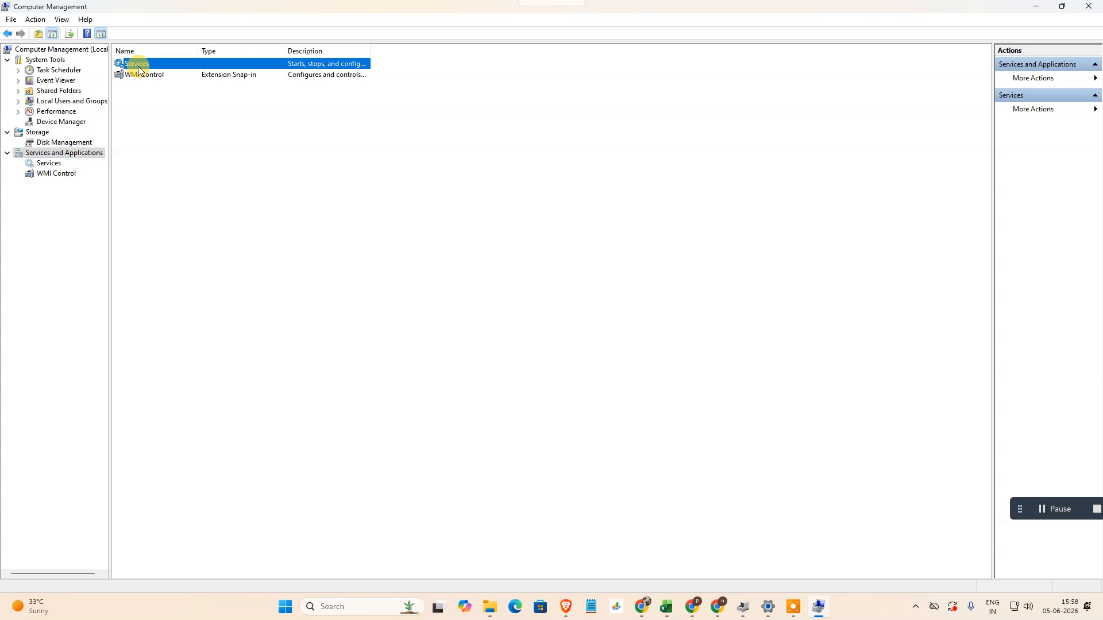
double_click(150, 66)
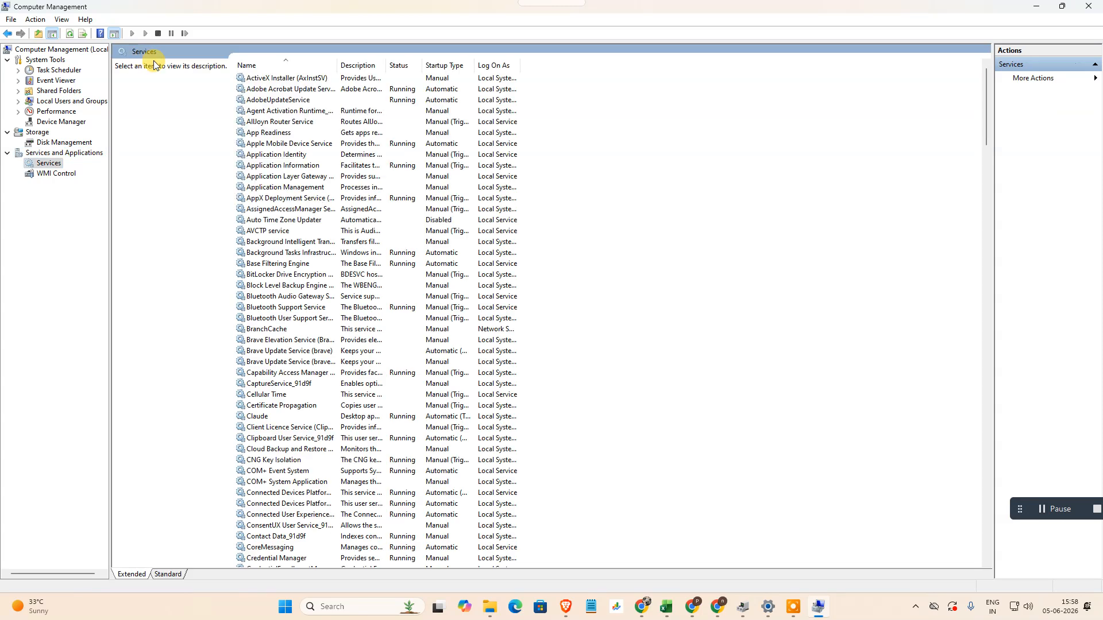
- Find the WLAN AutoConfig service and open its properties, moving the dialog slightly aside
scroll(381, 246, "down", 20)
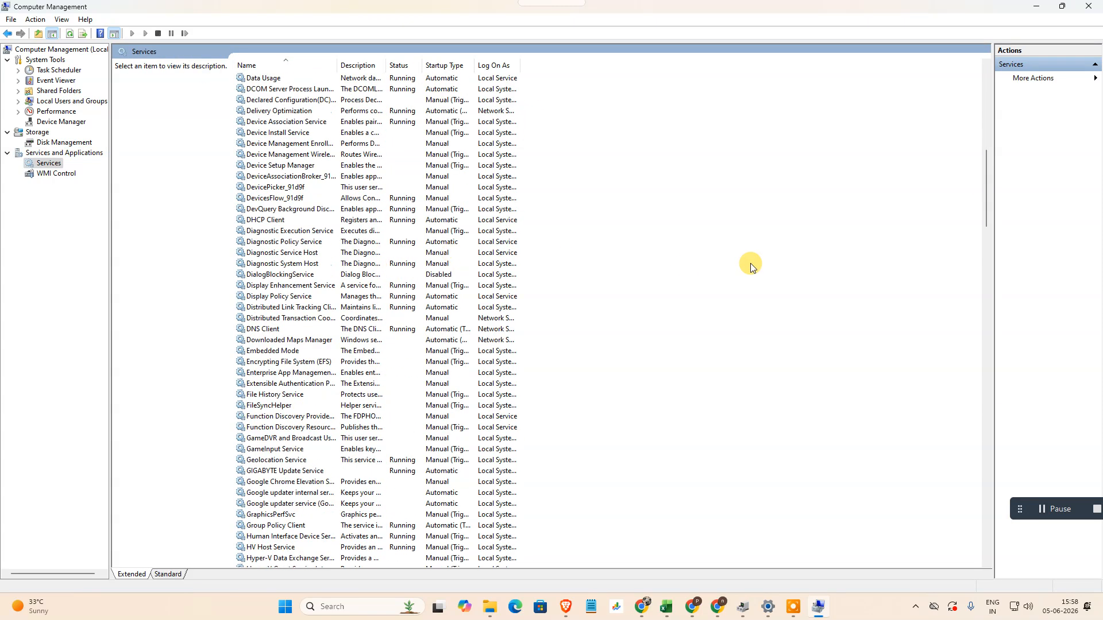
scroll(258, 382, "down", 20)
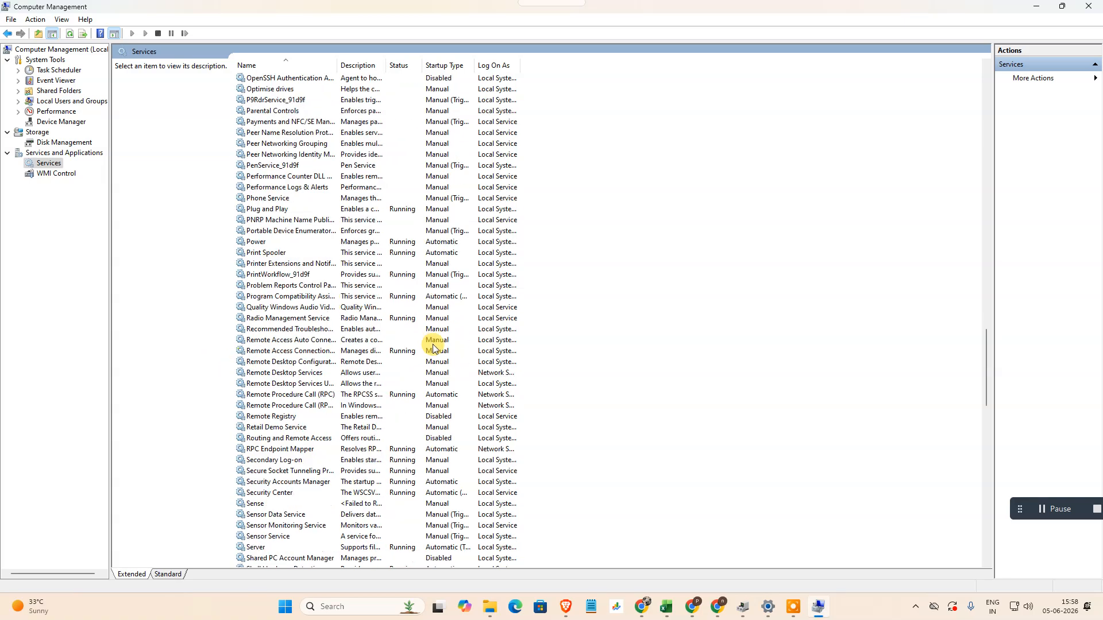
scroll(400, 348, "down", 7)
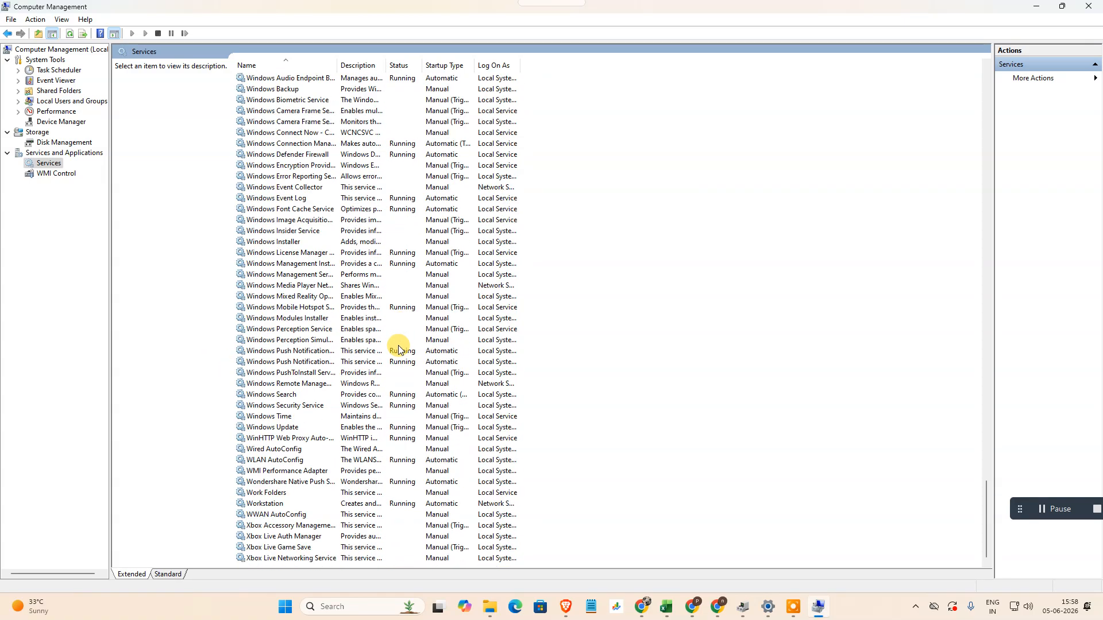
left_click(281, 461)
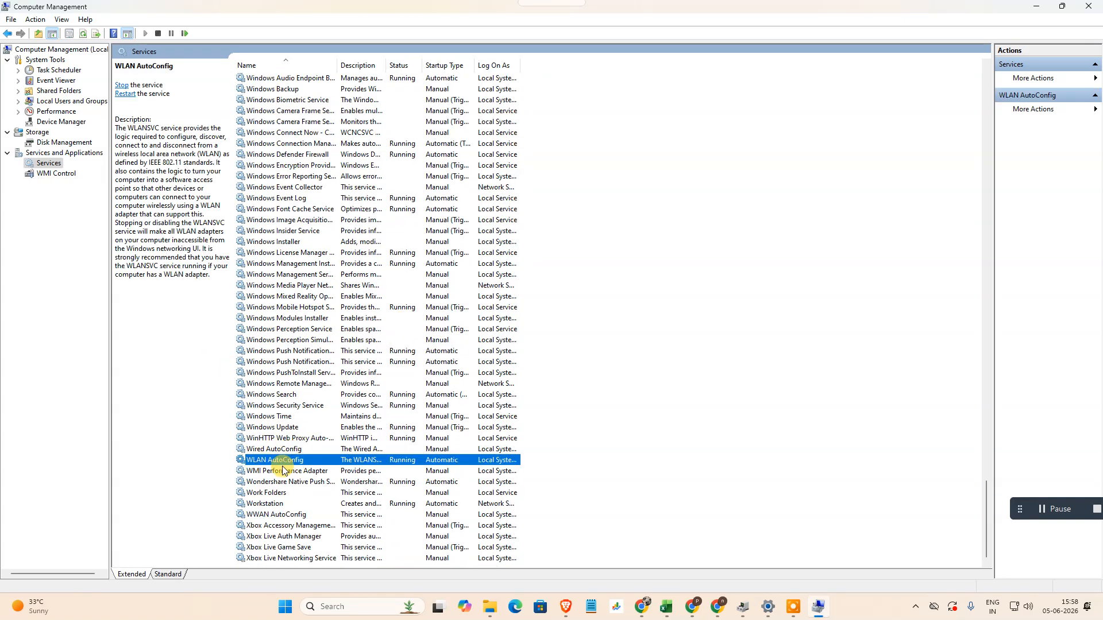
double_click(293, 463)
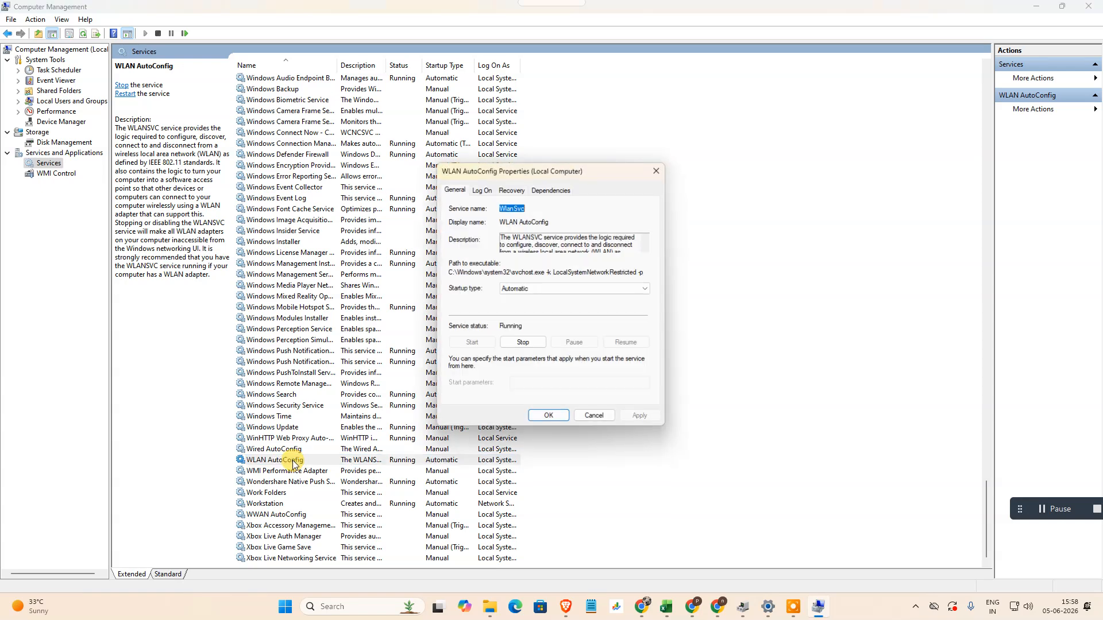
left_click_drag(586, 171, 536, 154)
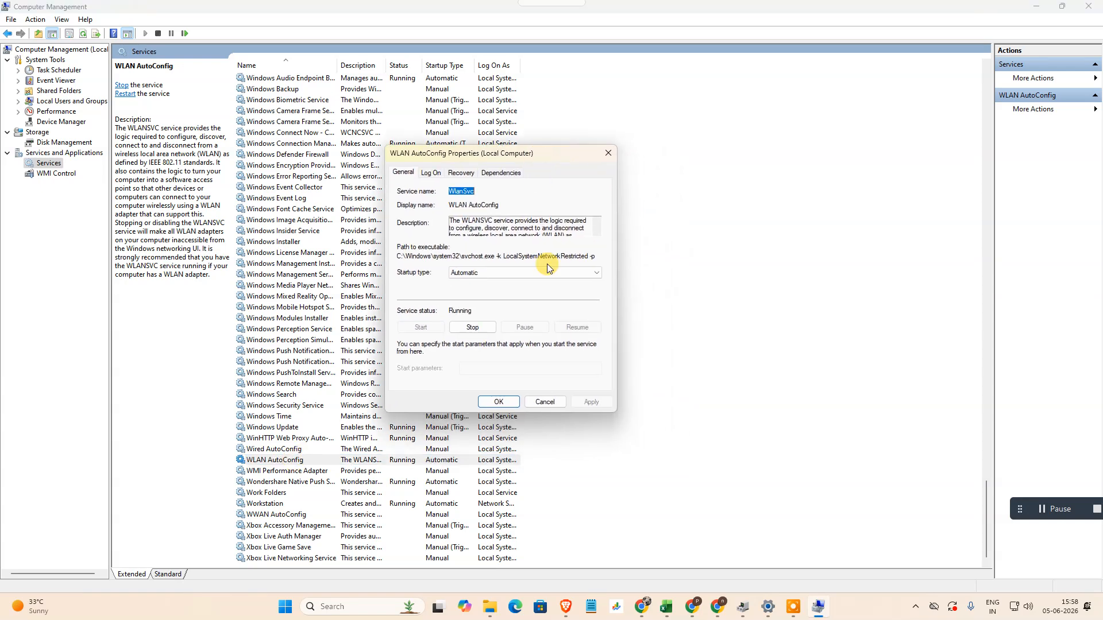
- Set the startup type of the WLAN AutoConfig service to Manual
left_click(492, 274)
left_click(477, 297)
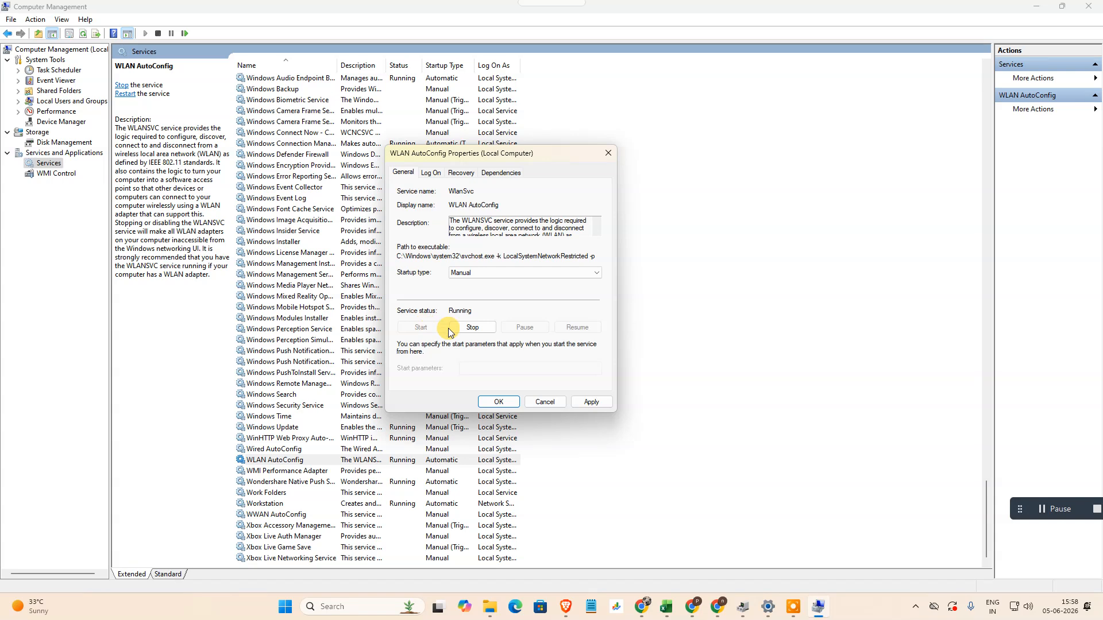
left_click(488, 273)
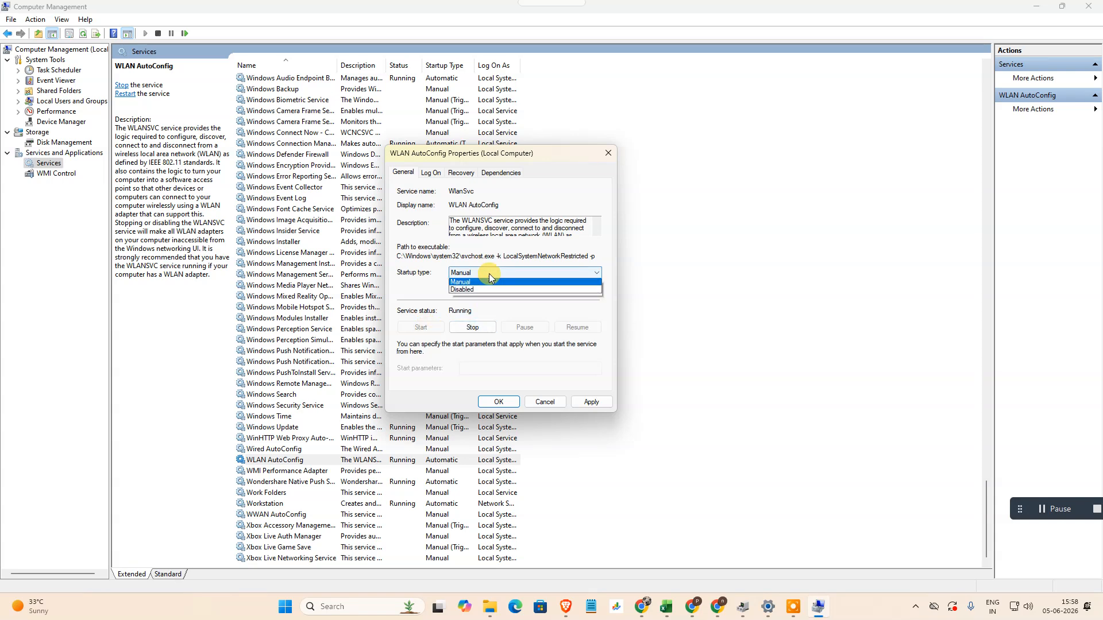
left_click(471, 293)
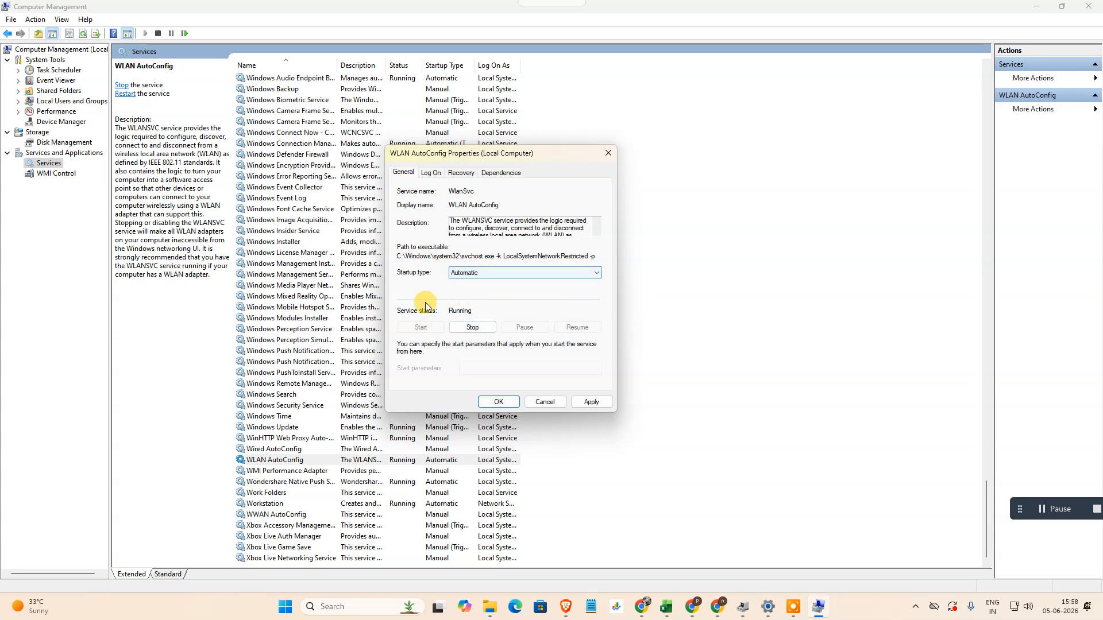
left_click(491, 274)
left_click(468, 303)
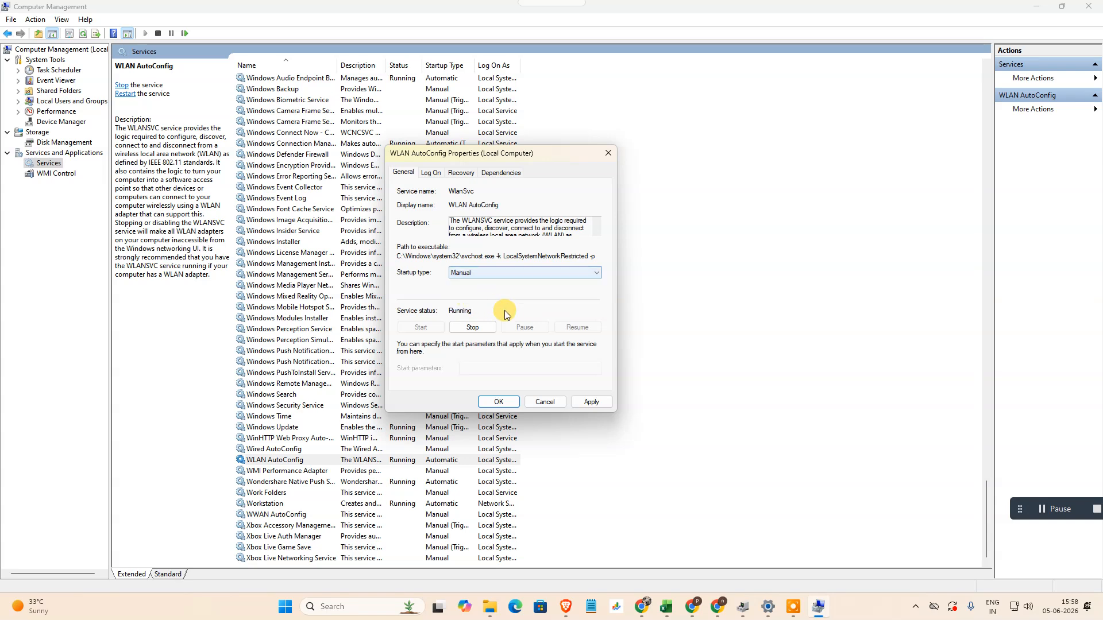
- Stop and start the WLAN AutoConfig service again, and apply the changes to its properties
left_click(473, 326)
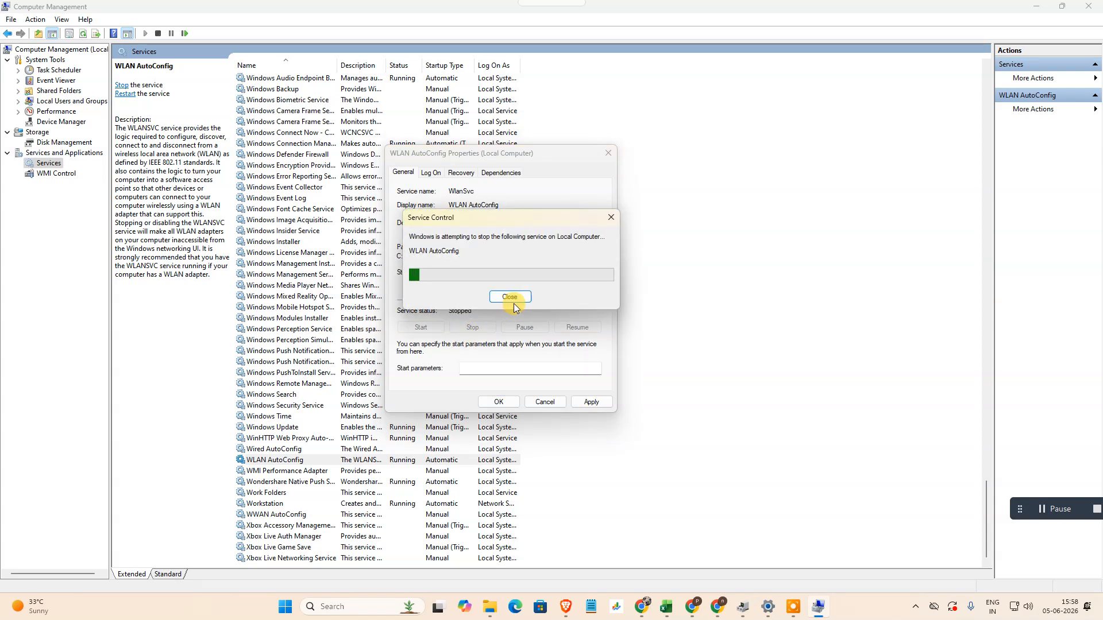
left_click(423, 328)
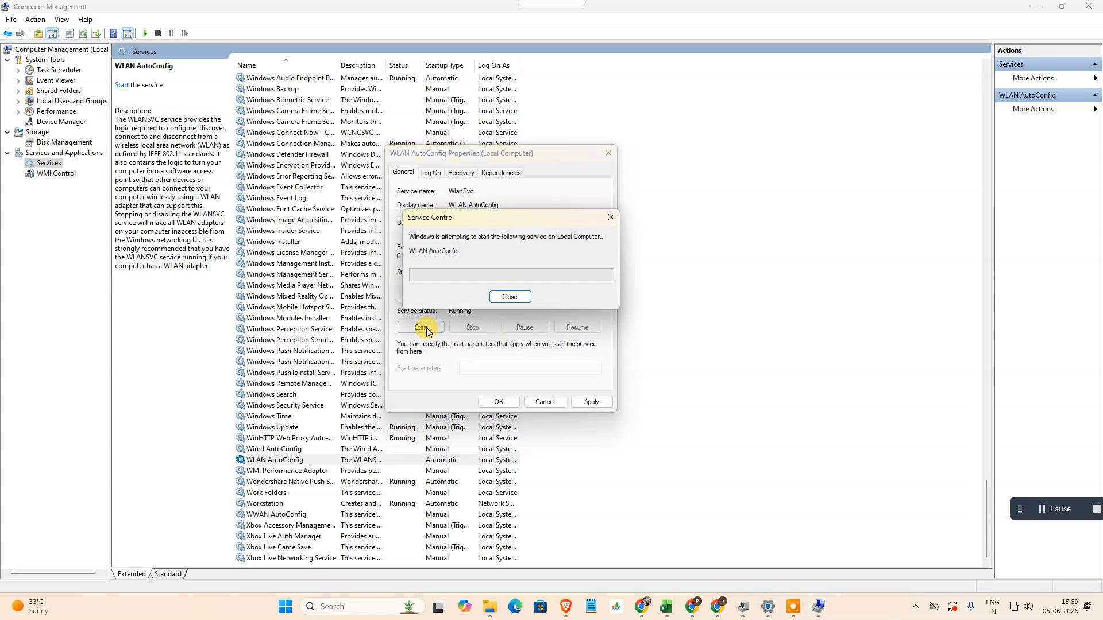
left_click(591, 401)
left_click(499, 402)
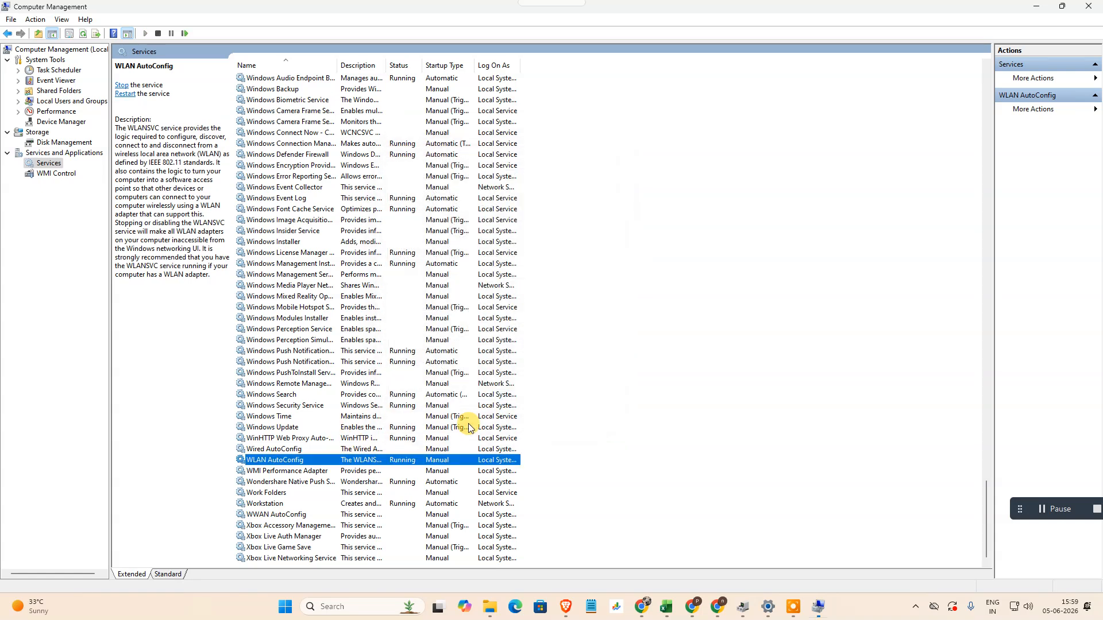
- Review the properties of the WWAN AutoConfig service and close them without changes
left_click(277, 472)
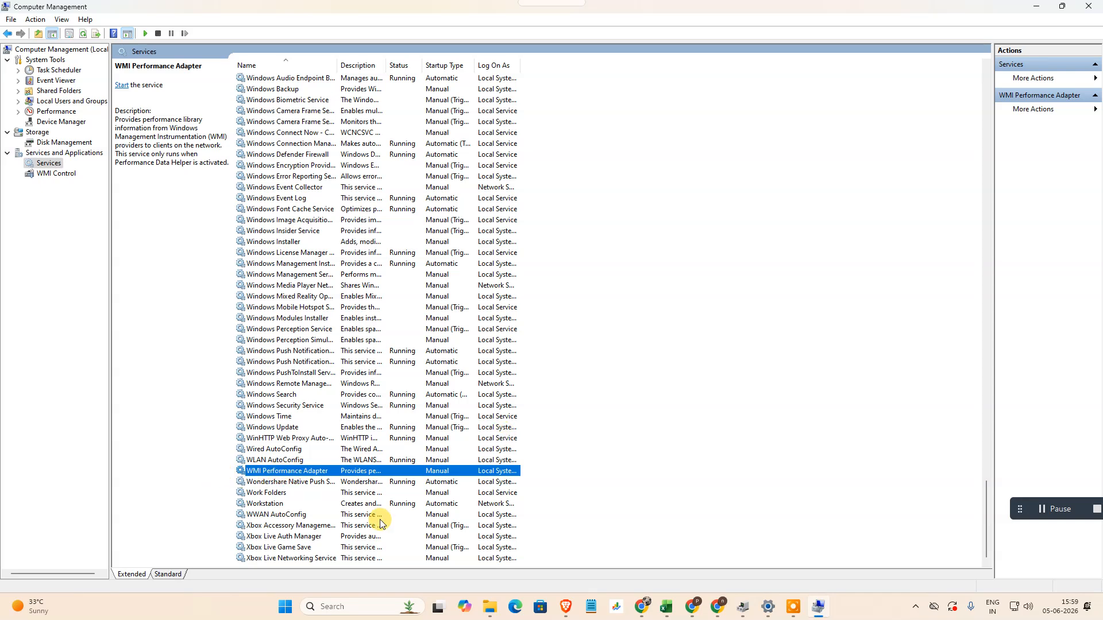
left_click(267, 516)
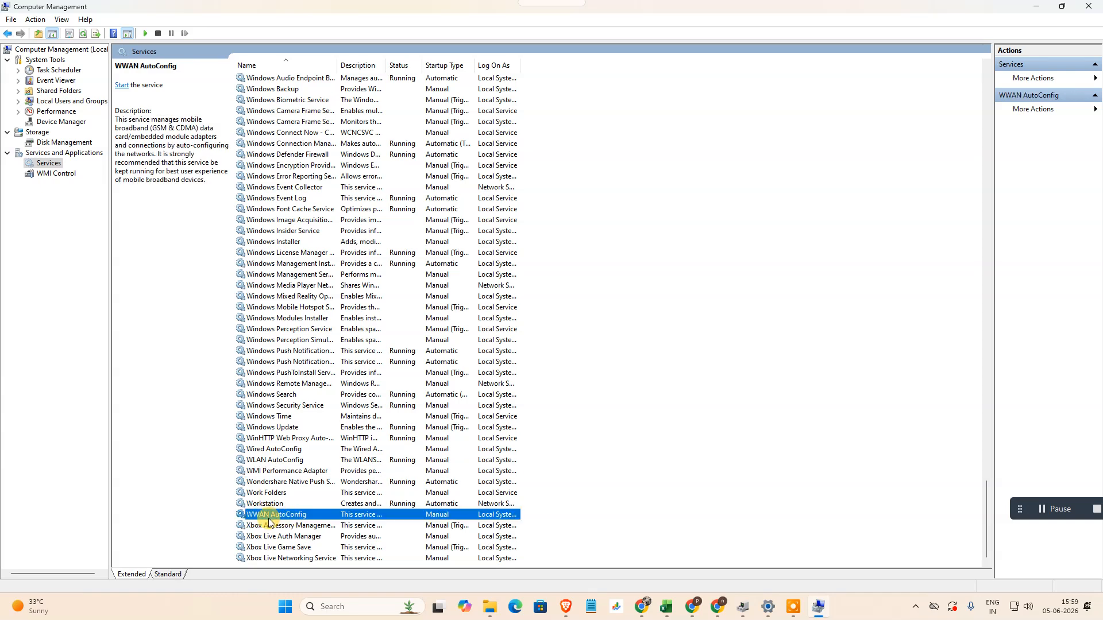
double_click(290, 516)
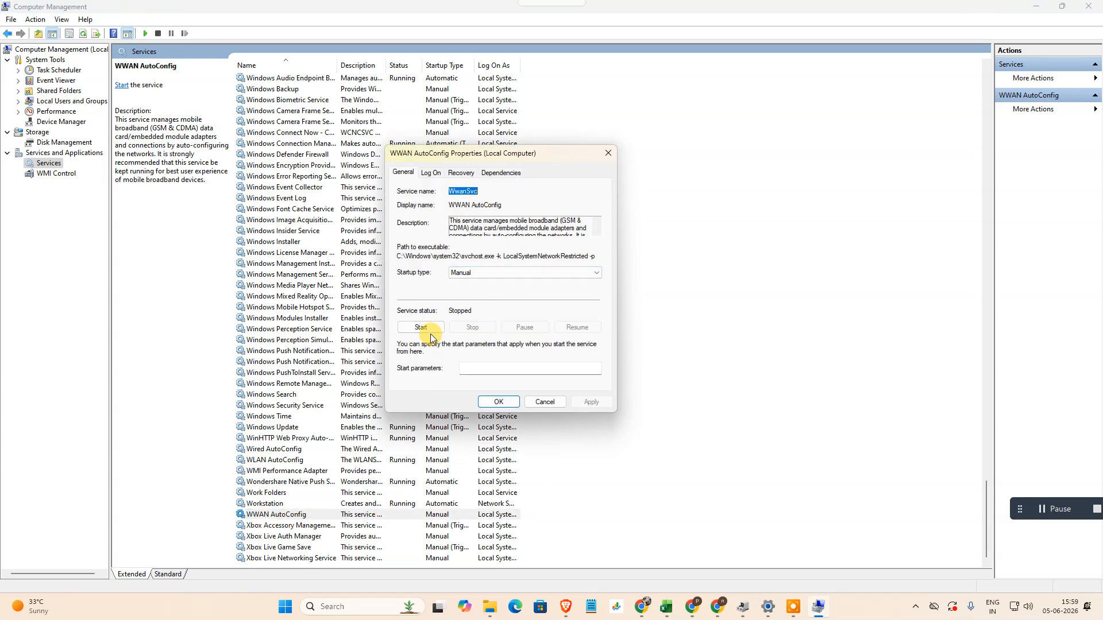
left_click(608, 153)
- Find the Wi-Fi Direct Services Connection Manager Service and open its properties
scroll(298, 279, "up", 9)
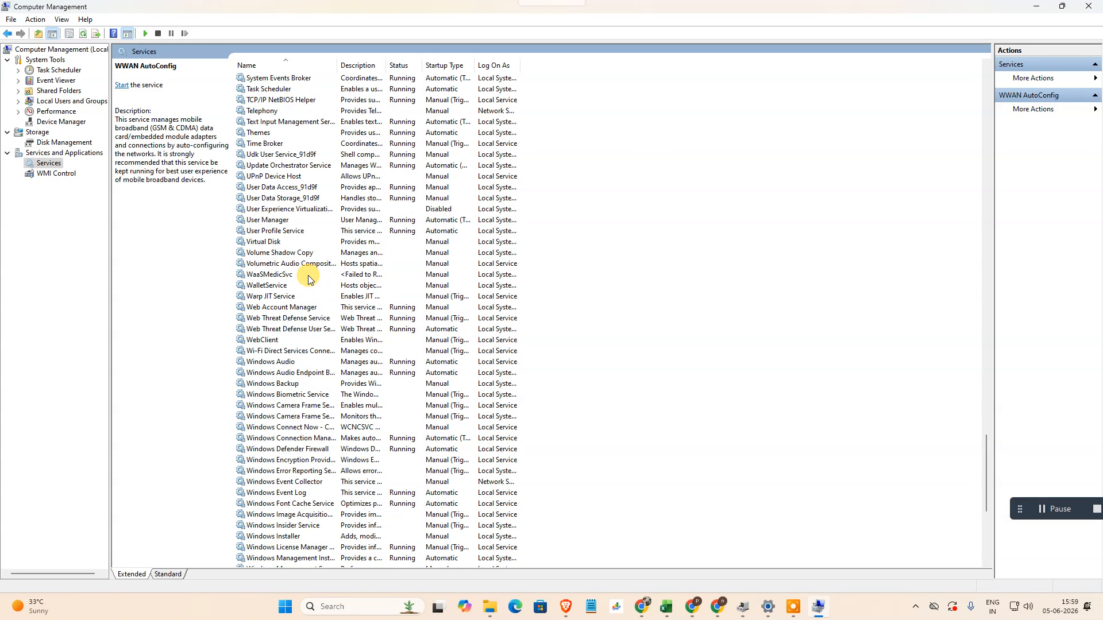
scroll(313, 322, "down", 2)
left_click(283, 286)
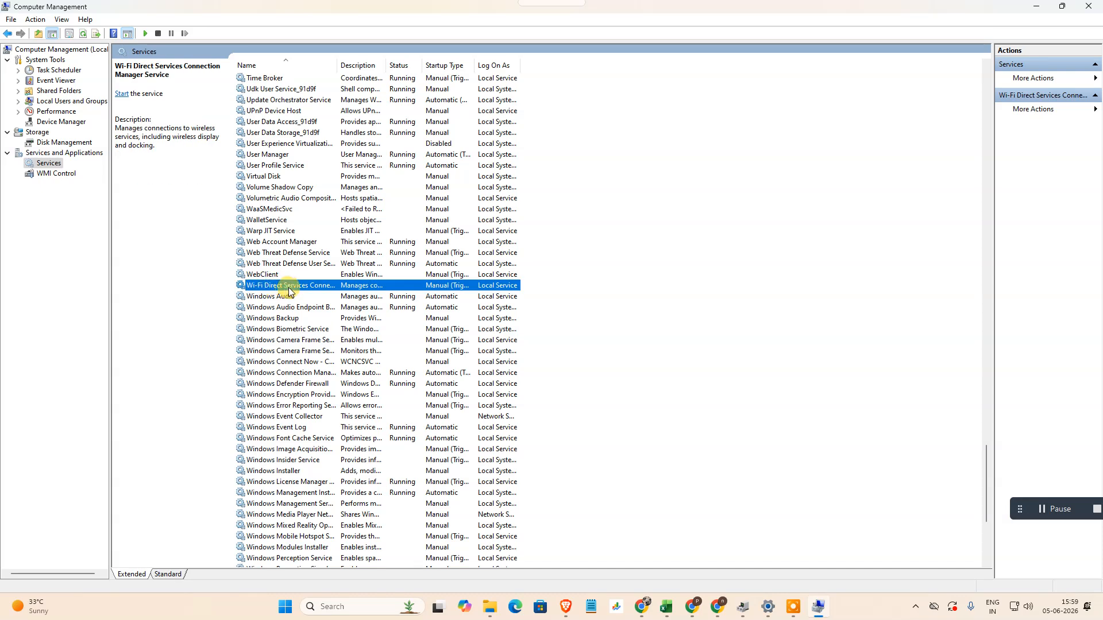
left_click(187, 308)
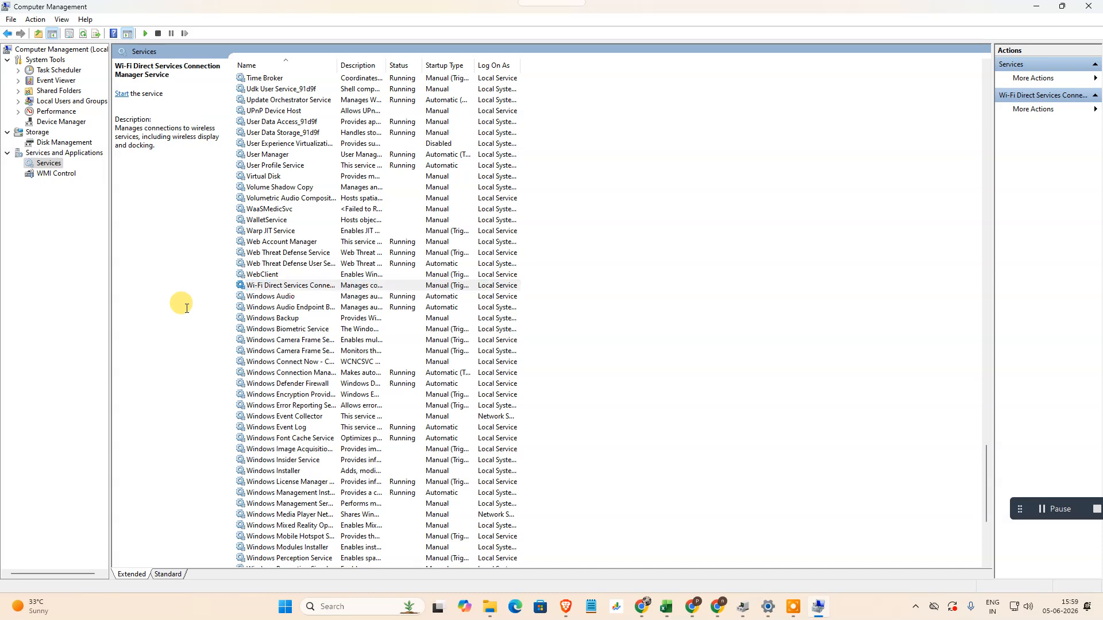
double_click(283, 286)
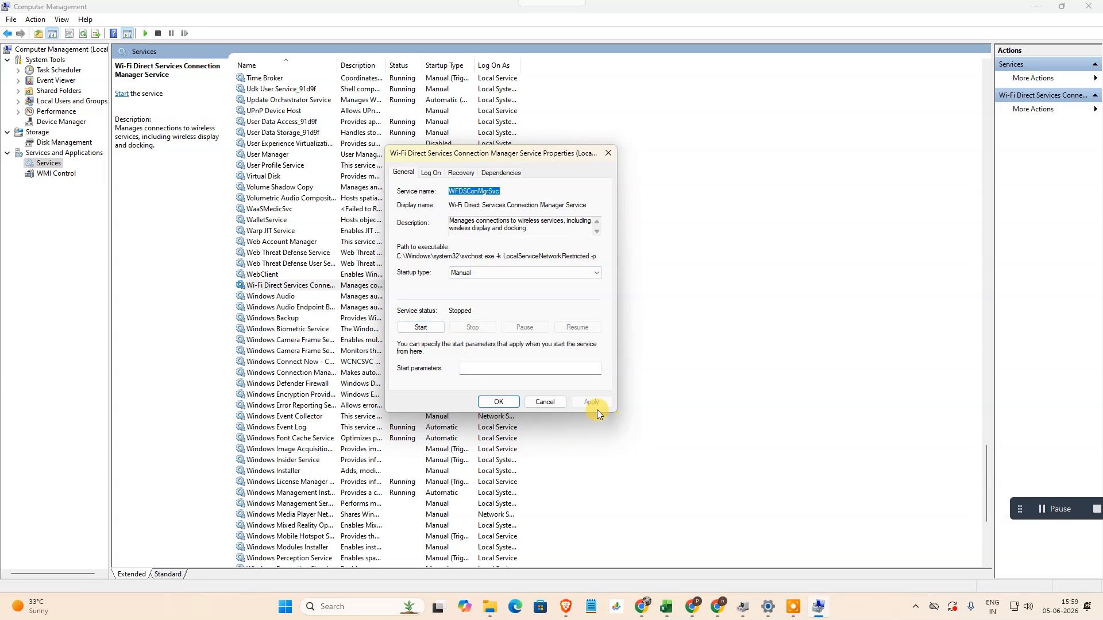
- Close the Wi-Fi Direct service properties without changes, then open Device Manager in an enlarged window near the middle of the screen
left_click(608, 154)
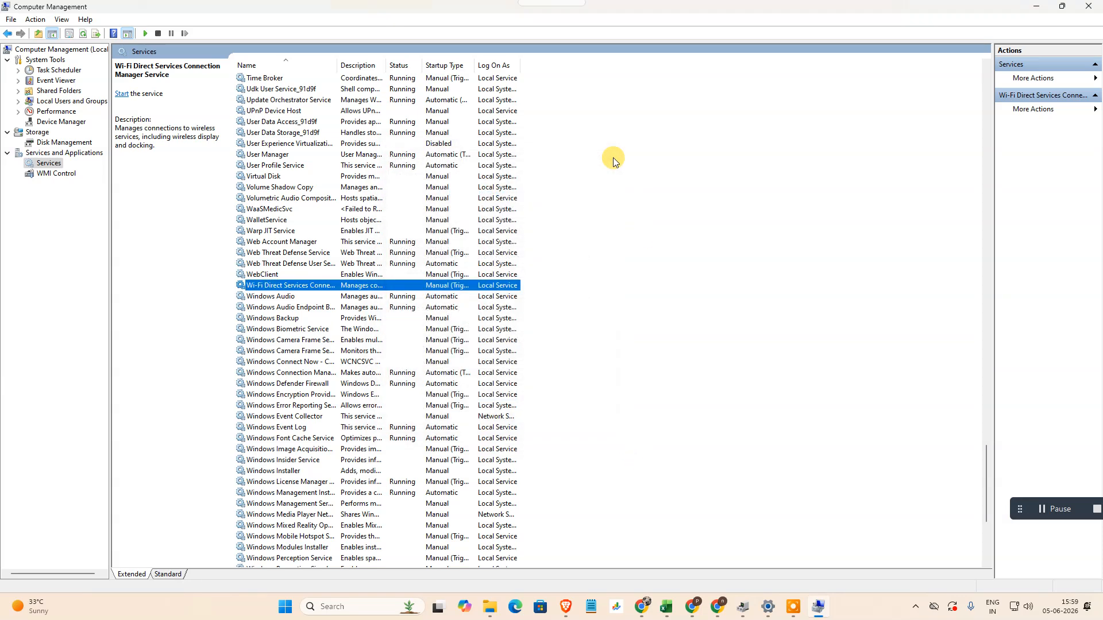
left_click(345, 607)
type("de")
left_click(349, 260)
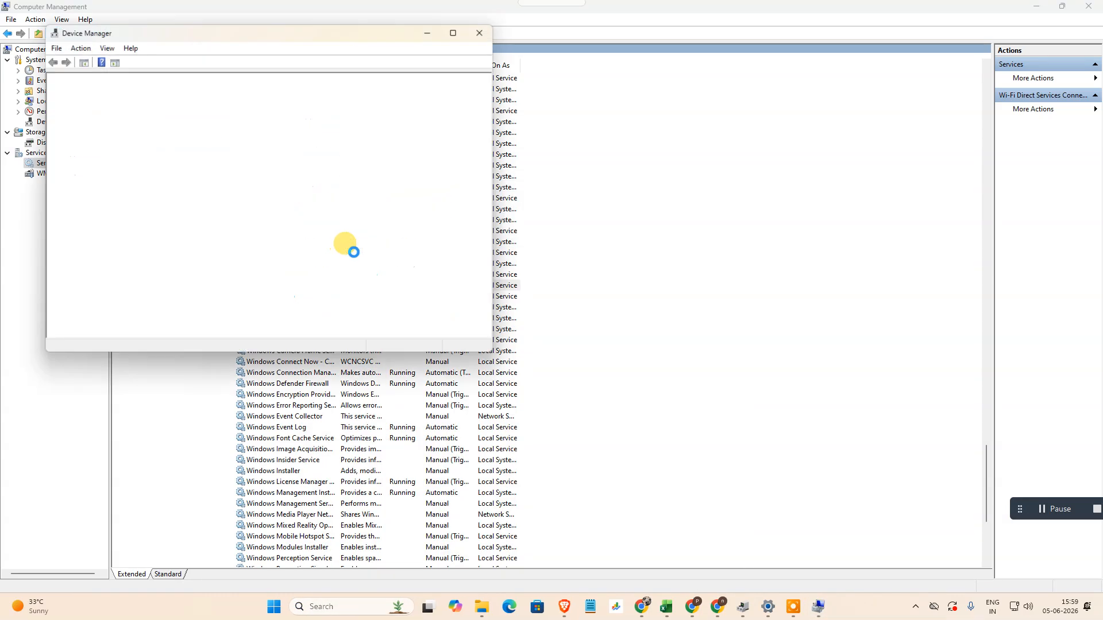
left_click_drag(481, 353, 598, 445)
left_click_drag(289, 36, 618, 122)
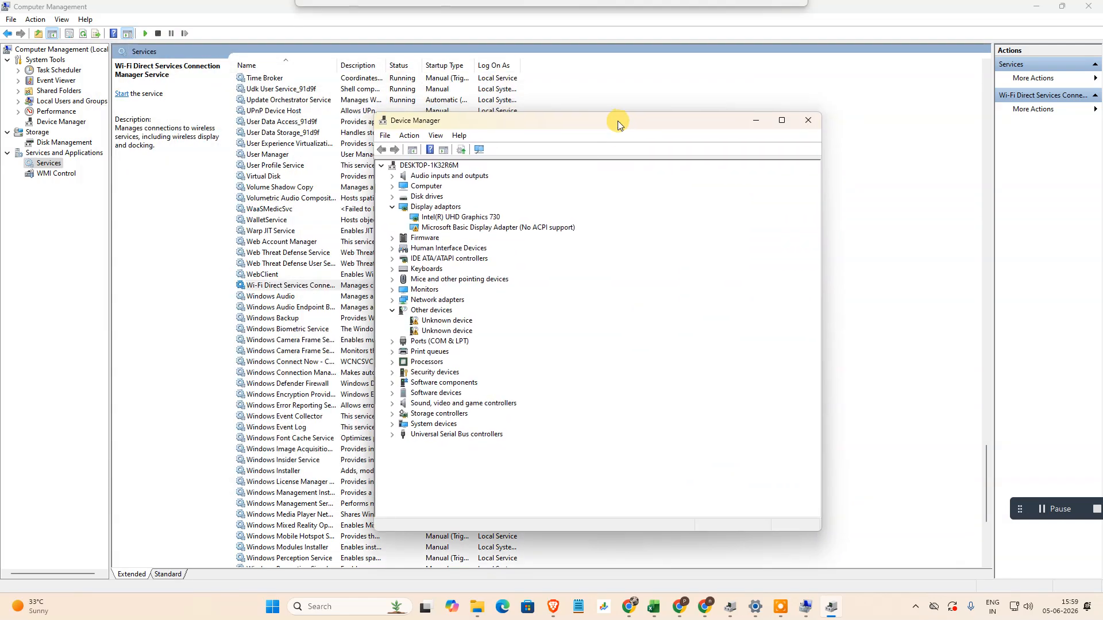
- Turn on the display of hidden devices in Device Manager
left_click(434, 135)
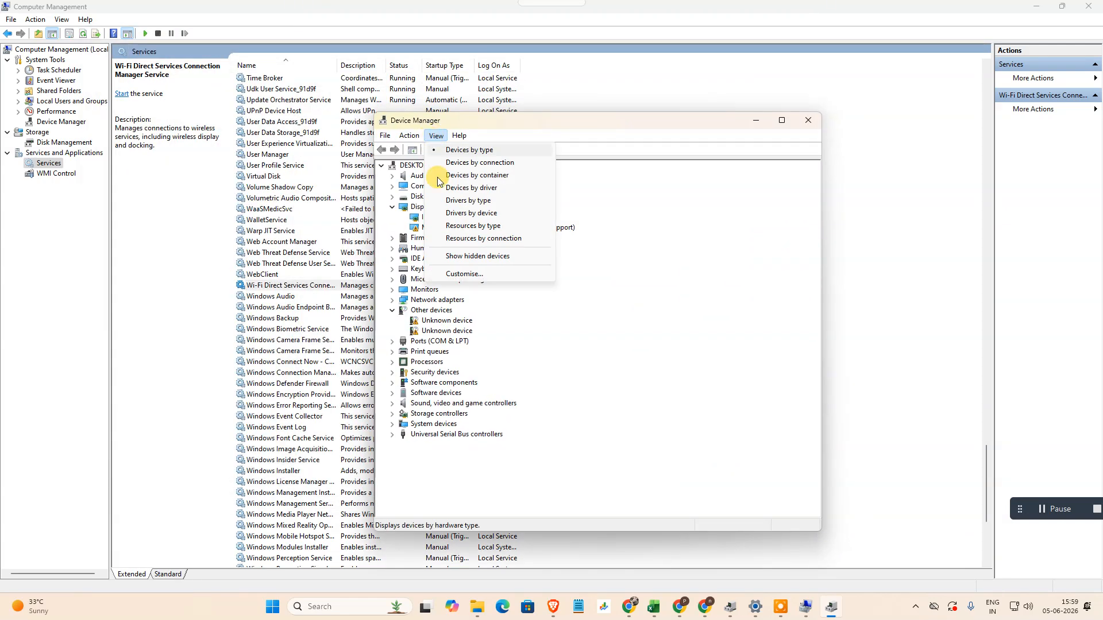
left_click(472, 256)
left_click(434, 135)
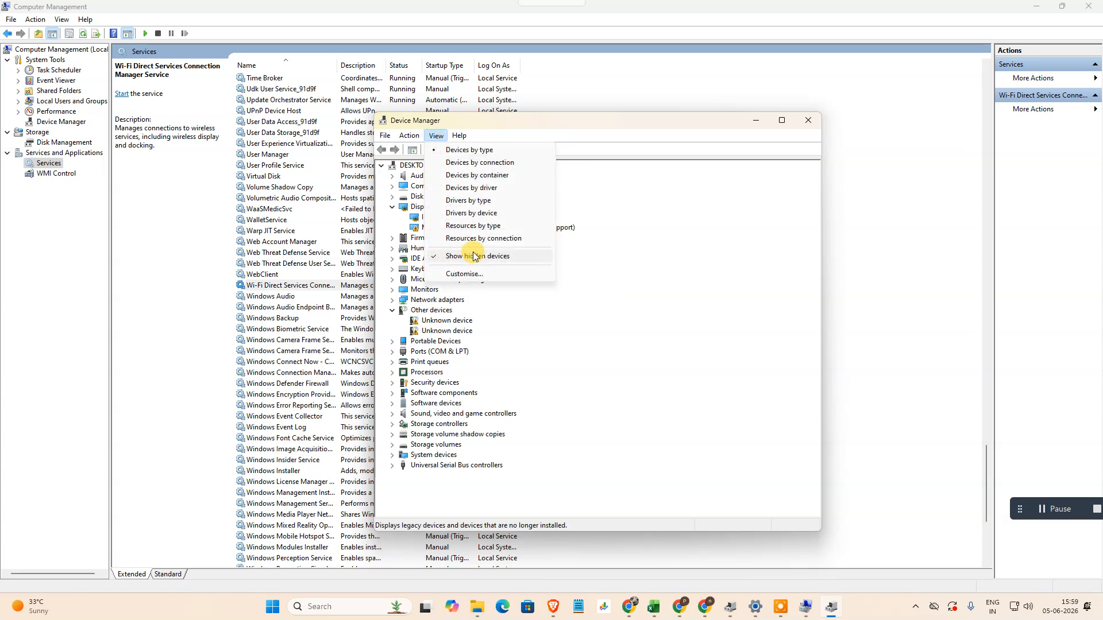
left_click(678, 264)
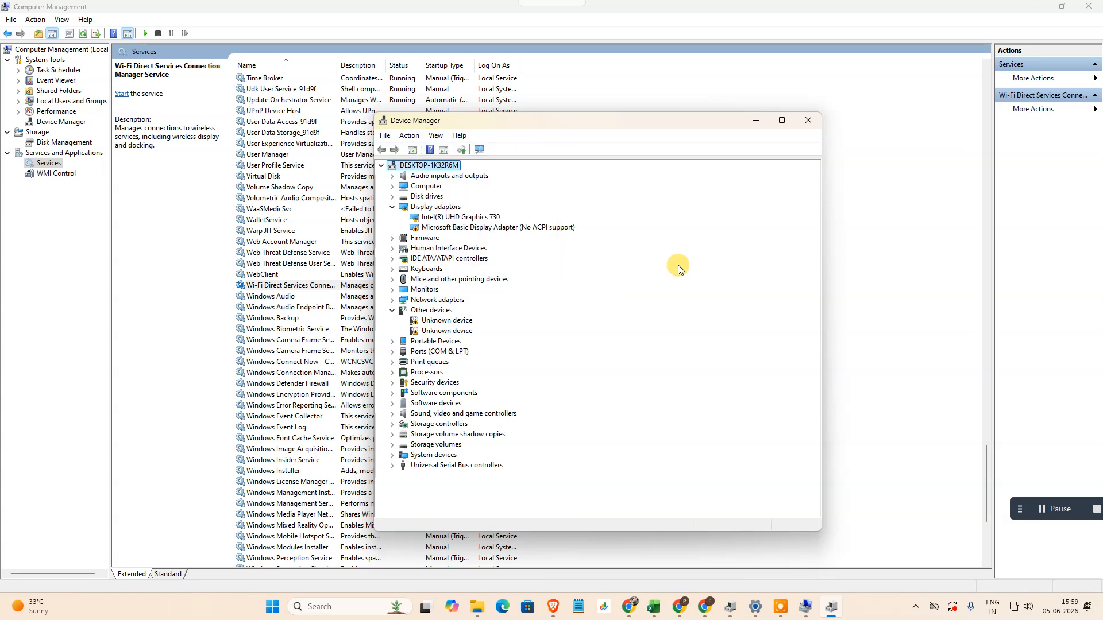
- Collapse the Display adaptors and Other devices categories and expand the Network adapters category
left_click(393, 207)
left_click(392, 290)
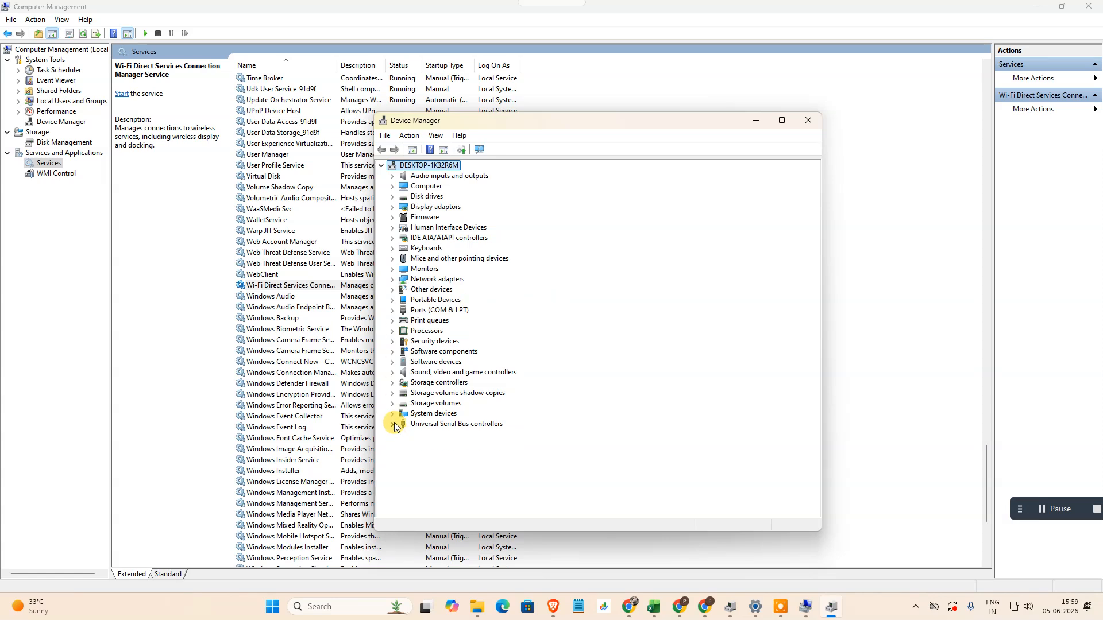
left_click(392, 280)
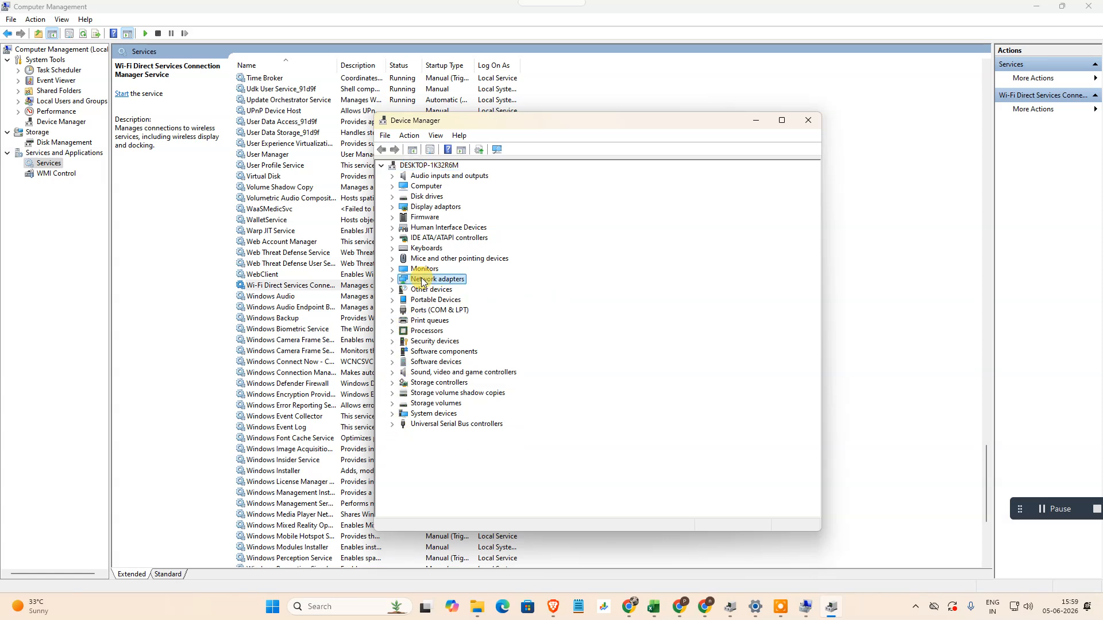
- Check which device actions are offered for Microsoft Wi-Fi Direct Virtual Adapter and Microsoft Wi-Fi Direct Virtual Adapter #2
left_click(449, 302)
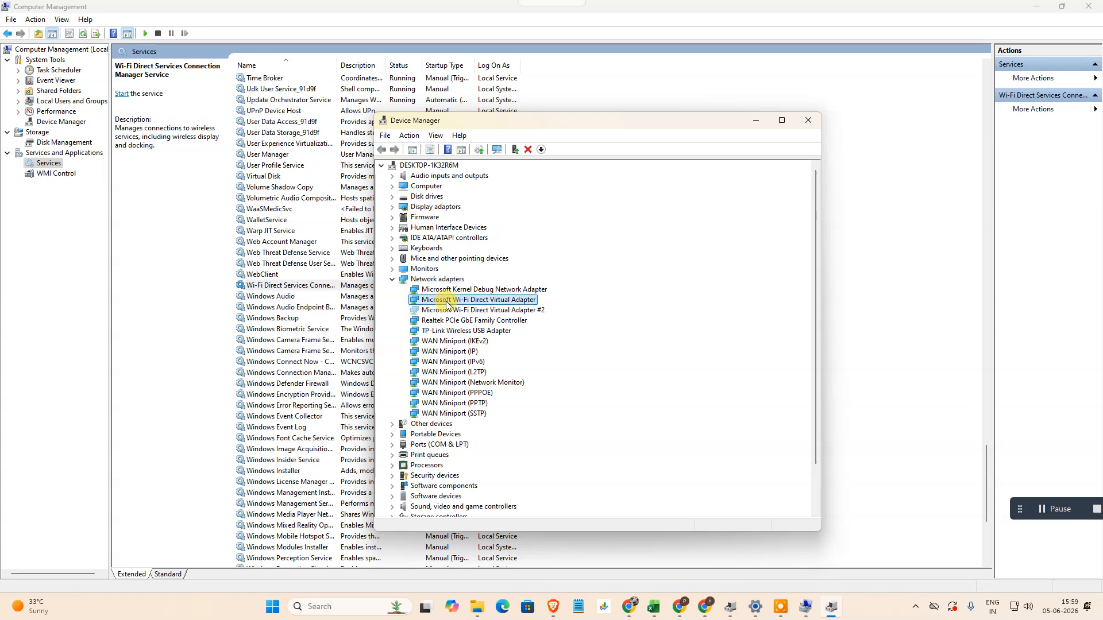
right_click(449, 303)
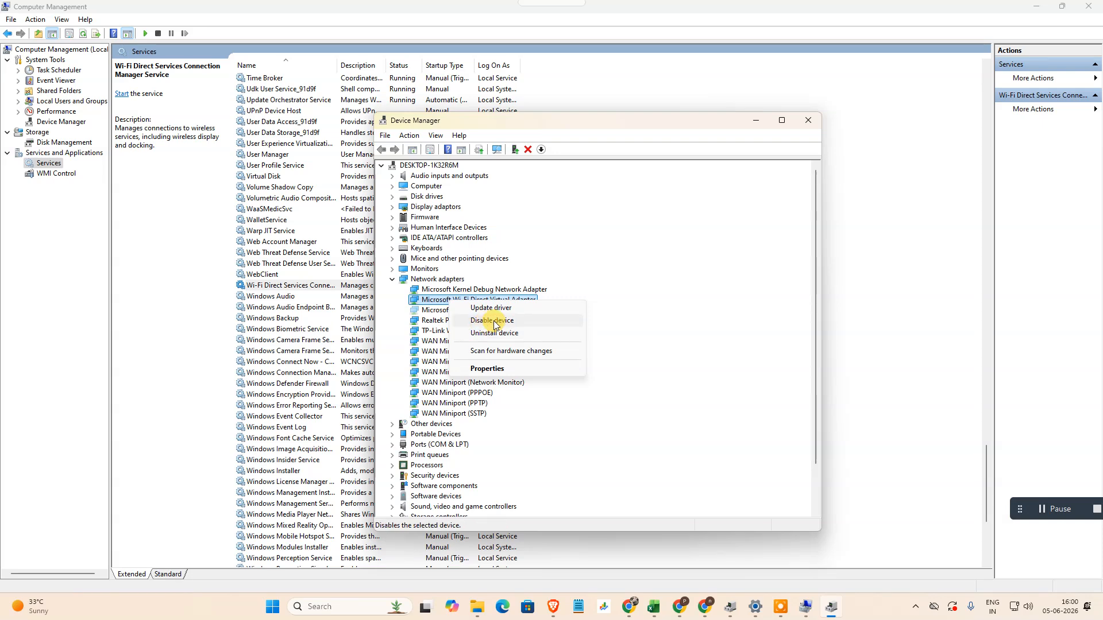
left_click(442, 289)
left_click(443, 312)
right_click(447, 311)
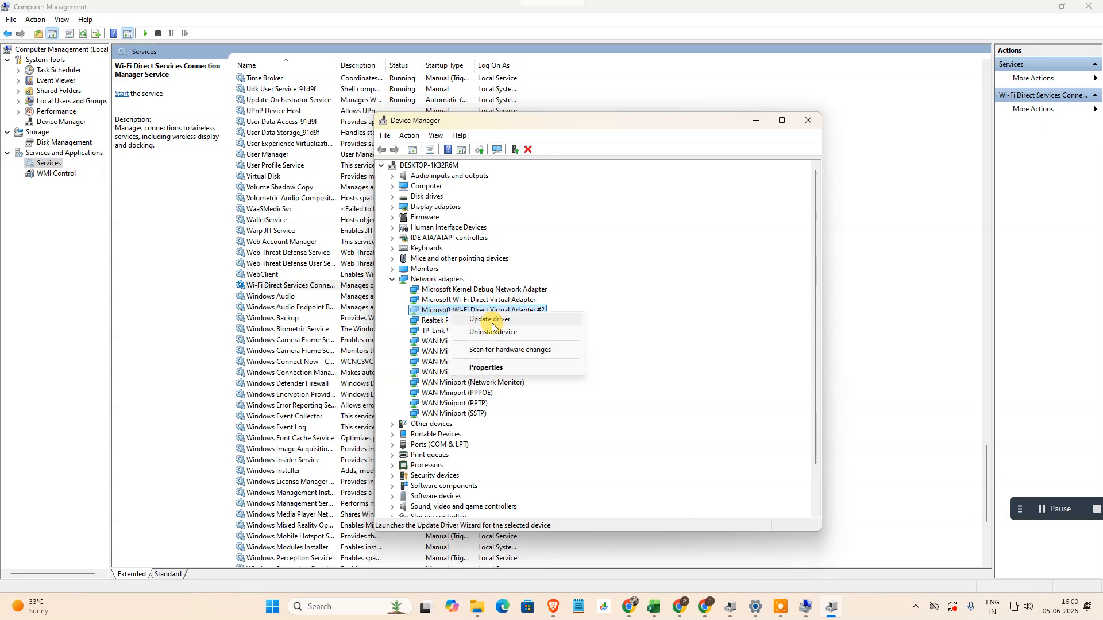
left_click(430, 313)
left_click(434, 299)
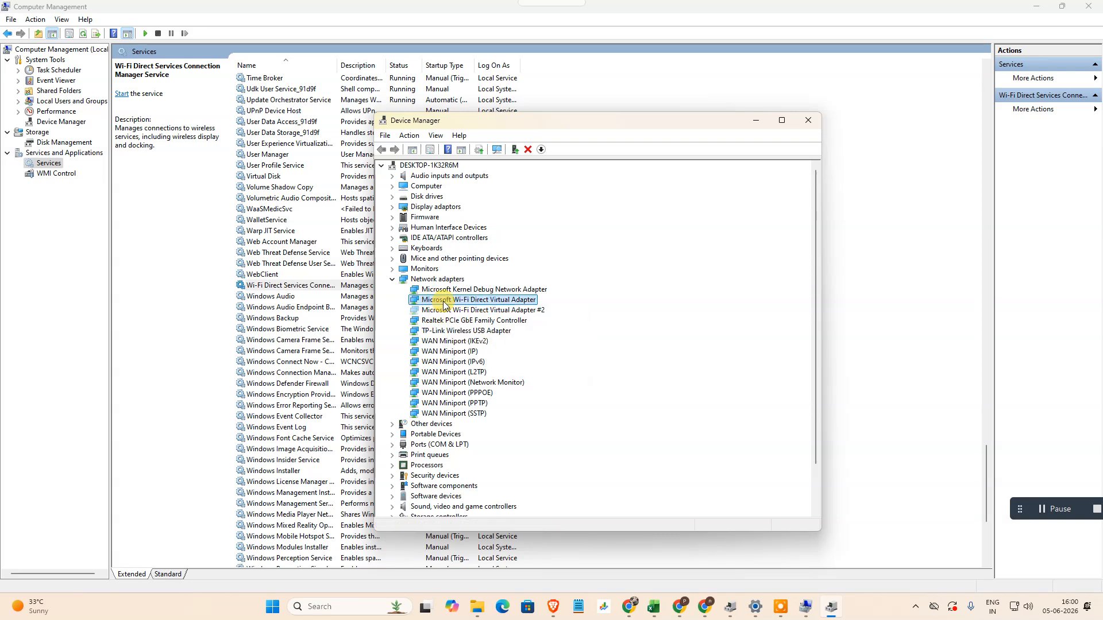
- Run an automatic driver update search for the Microsoft Wi-Fi Direct Virtual Adapter and close the wizard
right_click(442, 301)
left_click(515, 312)
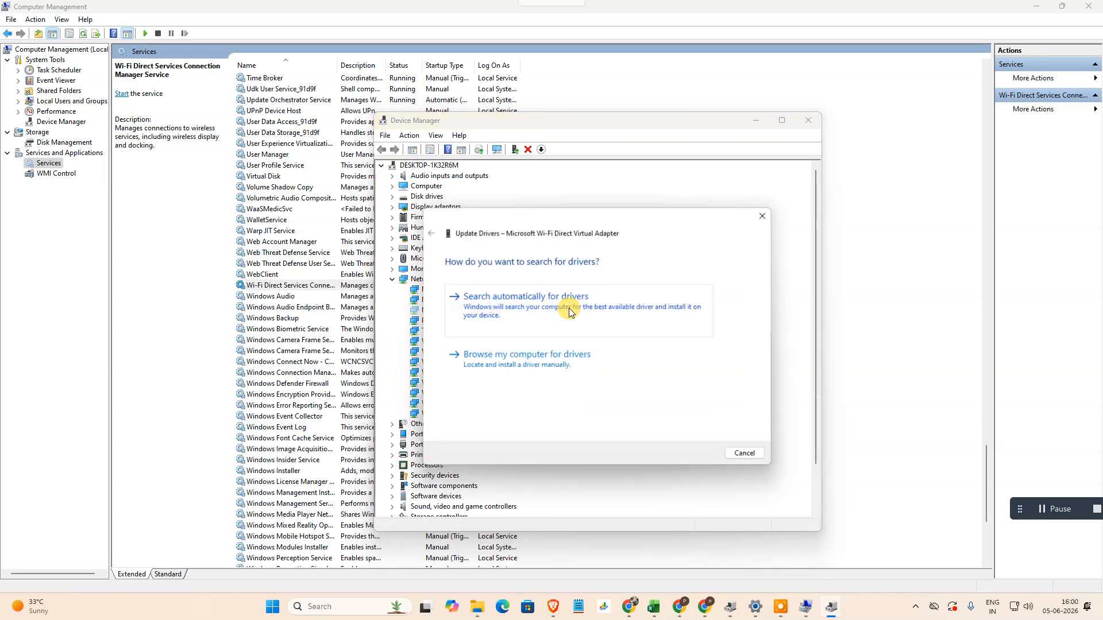
left_click(605, 308)
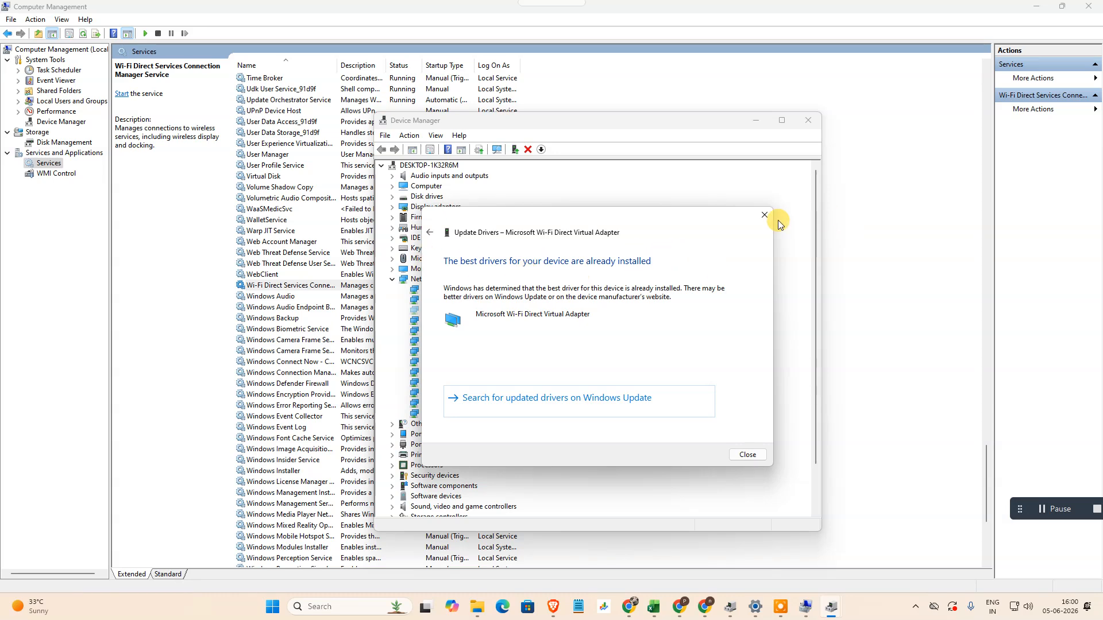
left_click(762, 217)
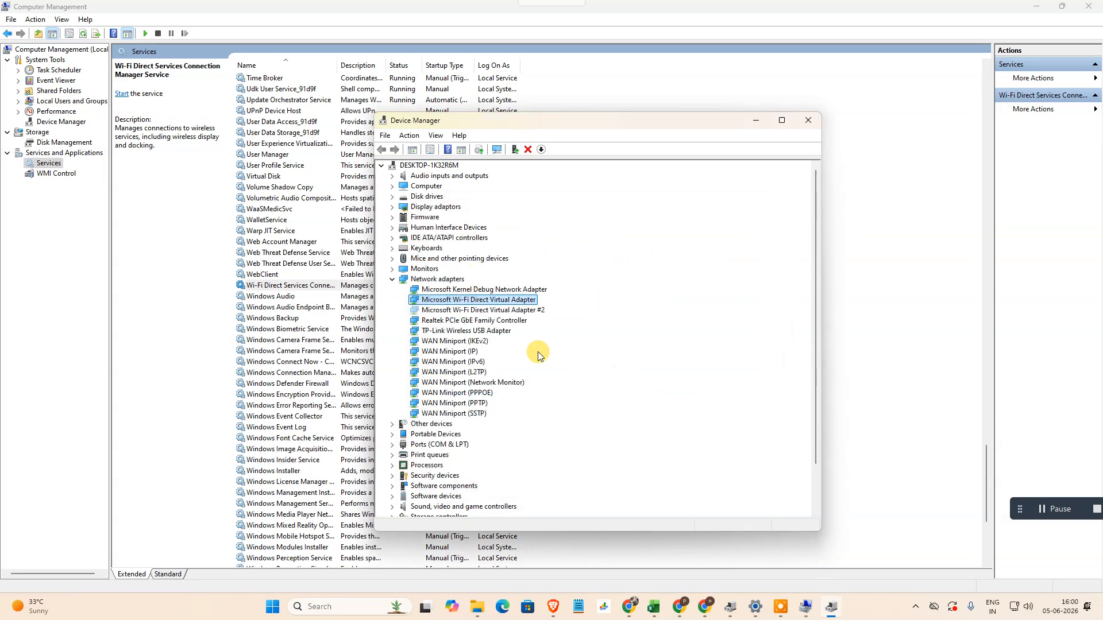
- Start an automatic driver update search for the Microsoft Wi-Fi Direct Virtual Adapter #2 and close the wizard
left_click(444, 292)
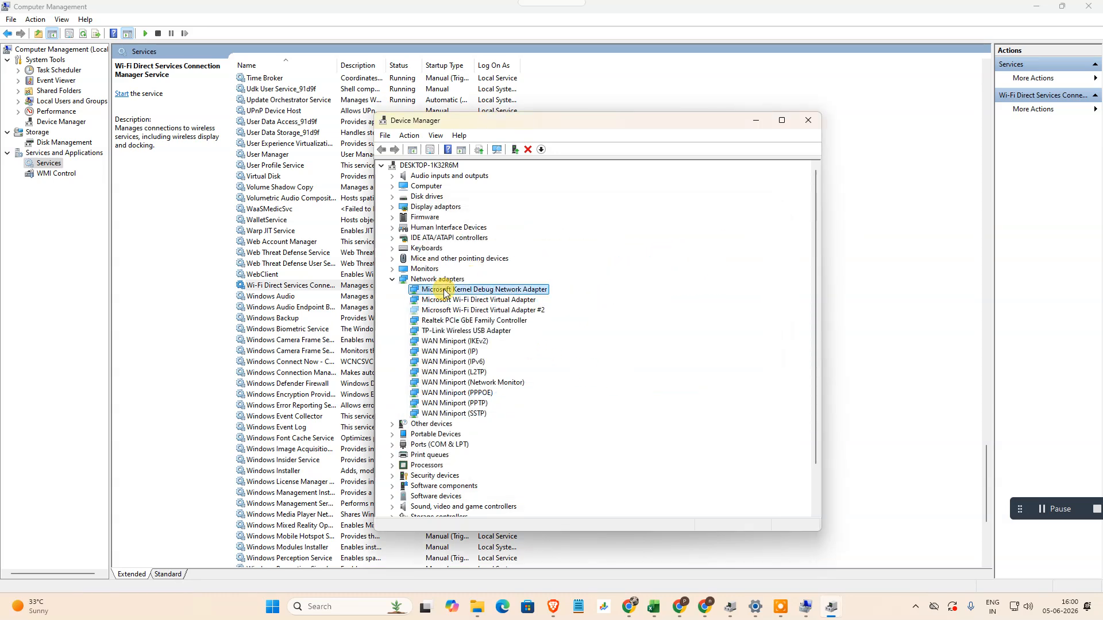
right_click(445, 311)
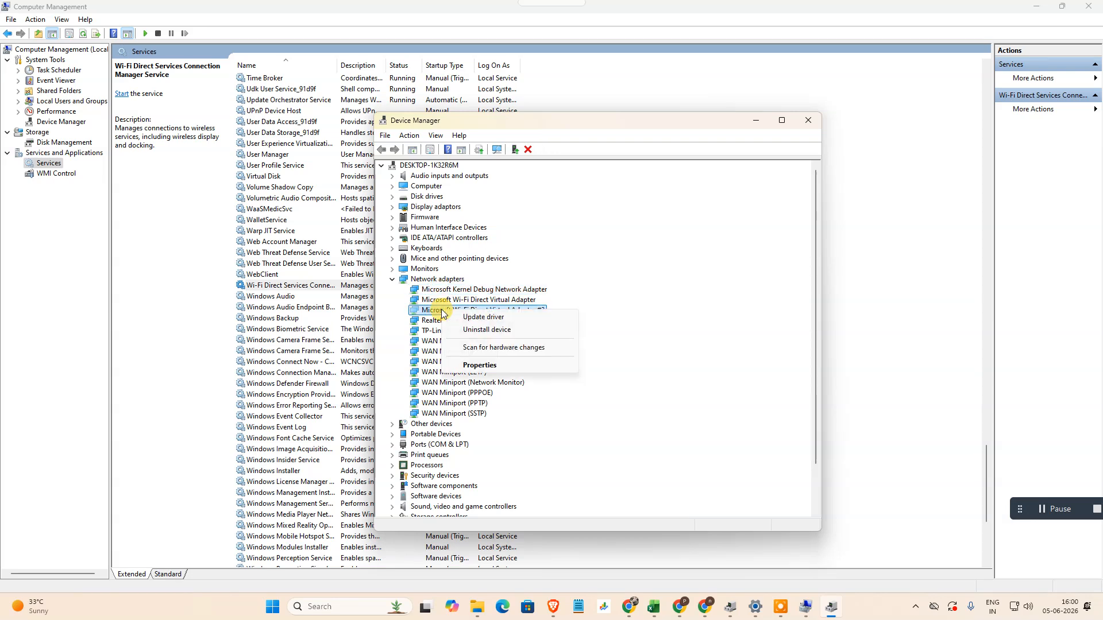
left_click(512, 322)
left_click(485, 287)
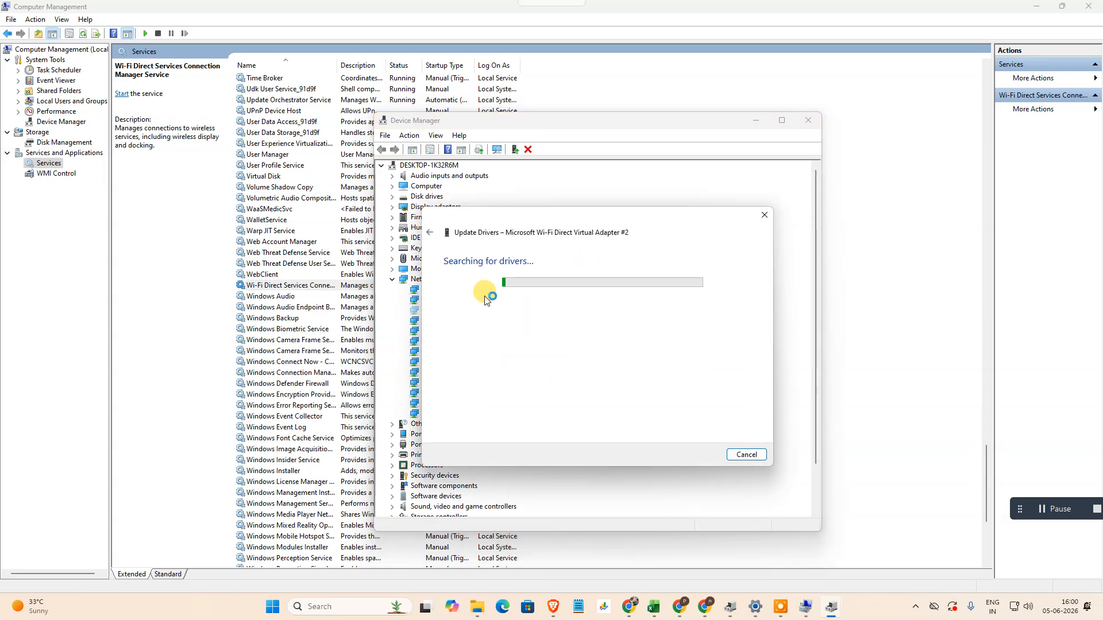
left_click(762, 215)
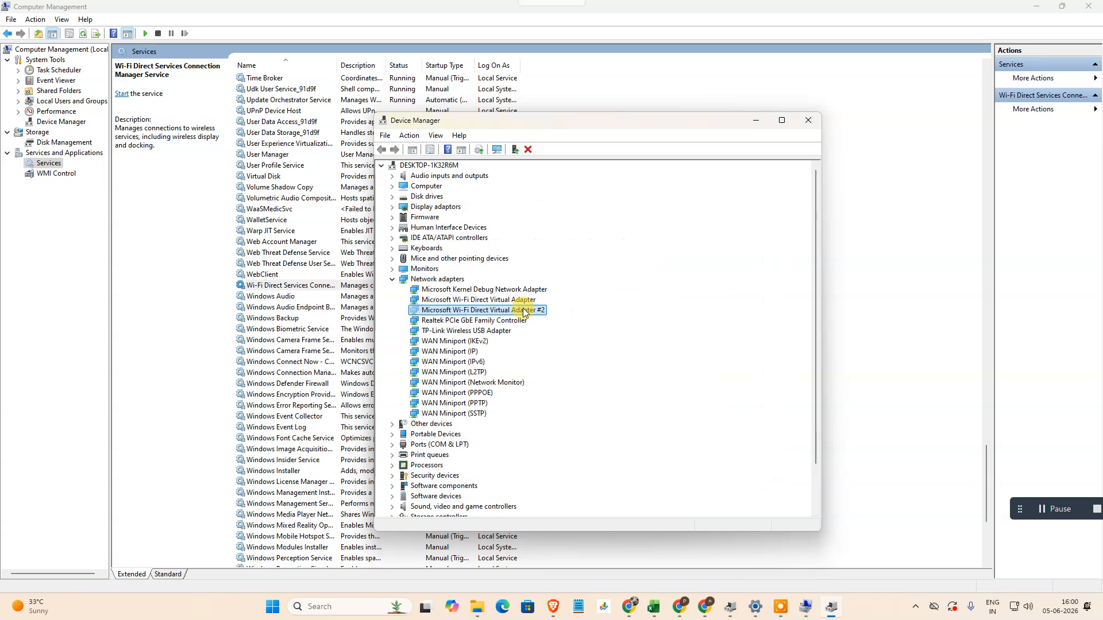
- Repeat the automatic driver search for the first Microsoft Wi-Fi Direct Virtual Adapter and continue the search on Windows Update
left_click(438, 300)
right_click(439, 303)
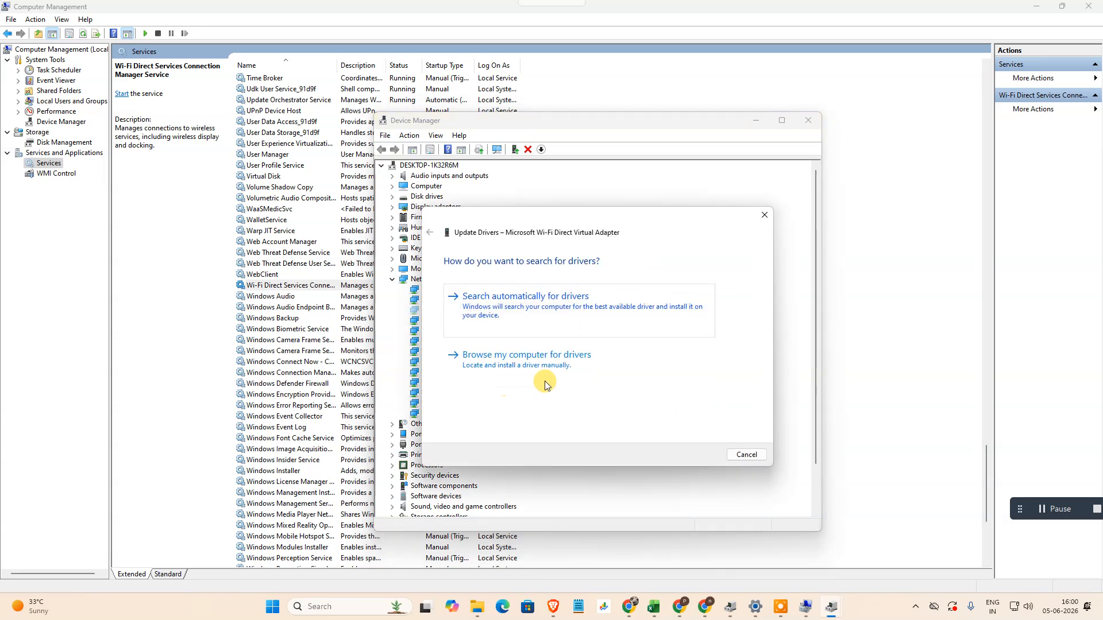
left_click(569, 304)
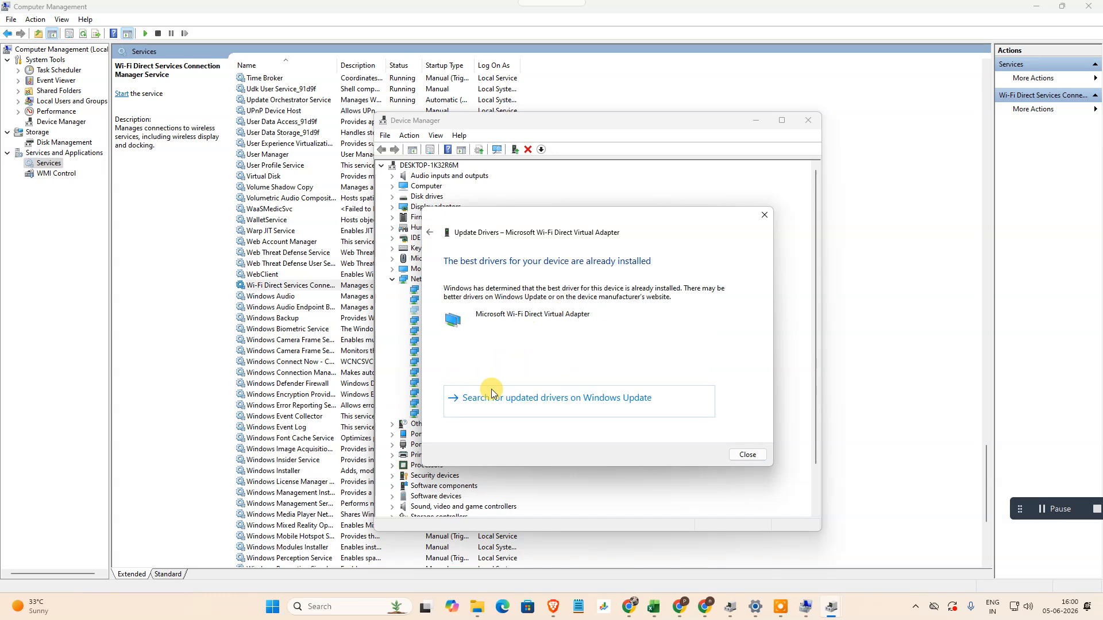
left_click(565, 402)
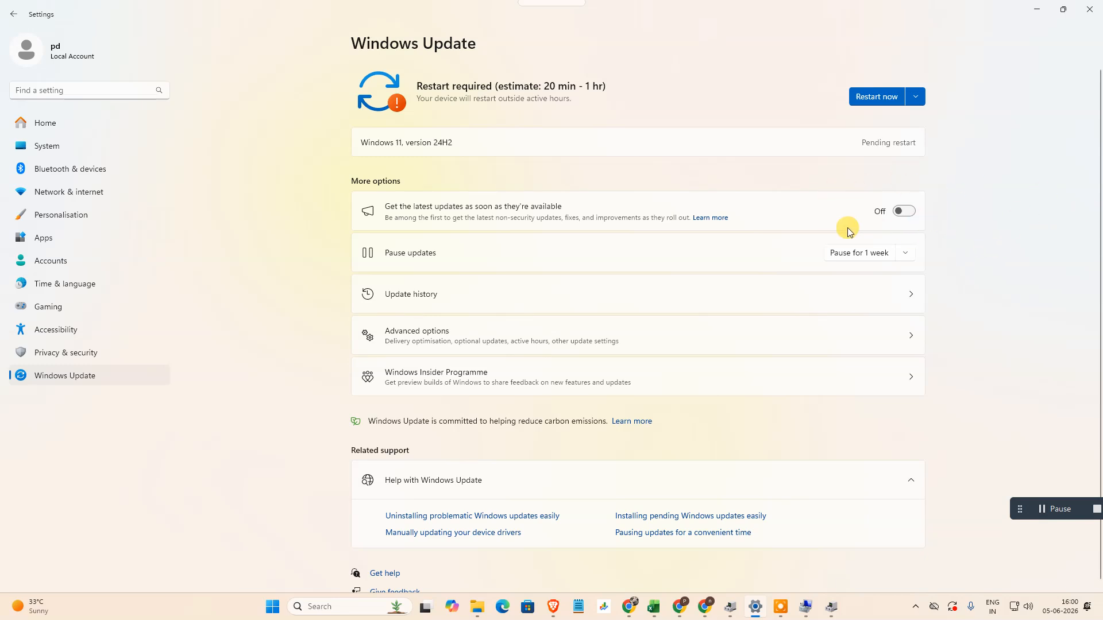
- Review the Windows Update page and its advanced options for available optional updates, then close Settings
scroll(571, 303, "down", 1)
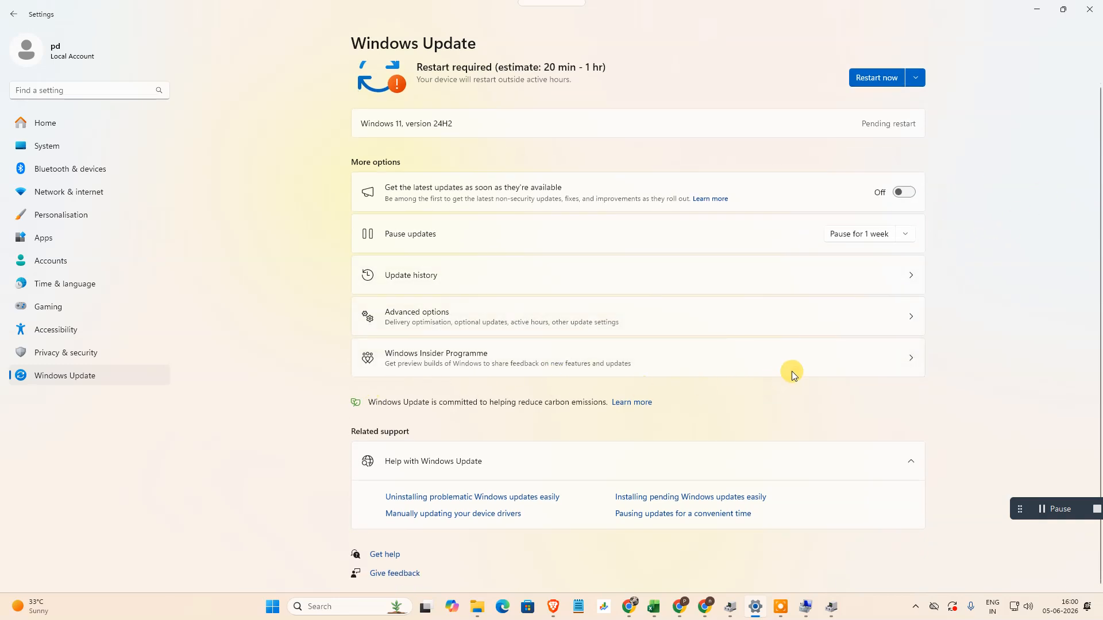
scroll(1058, 180, "up", 1)
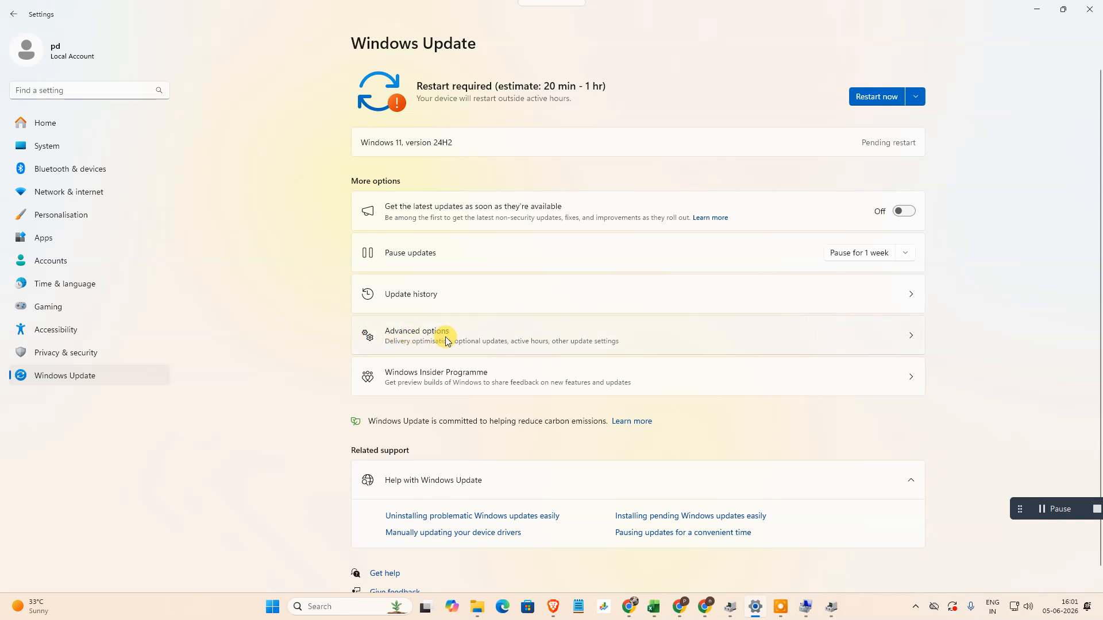
left_click(477, 343)
scroll(461, 261, "down", 2)
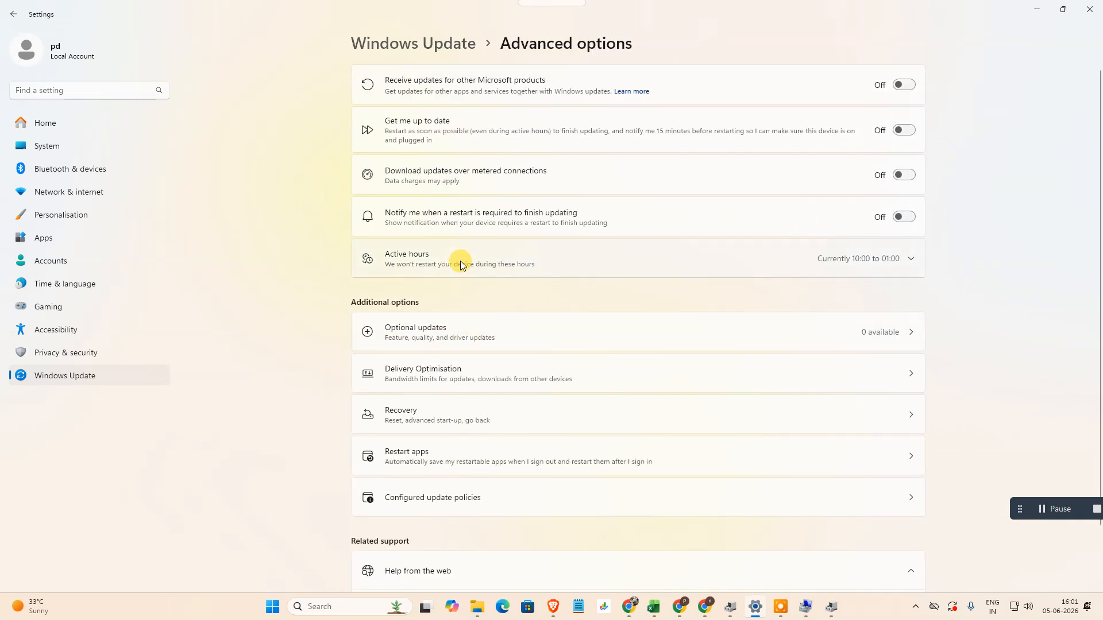
left_click(560, 256)
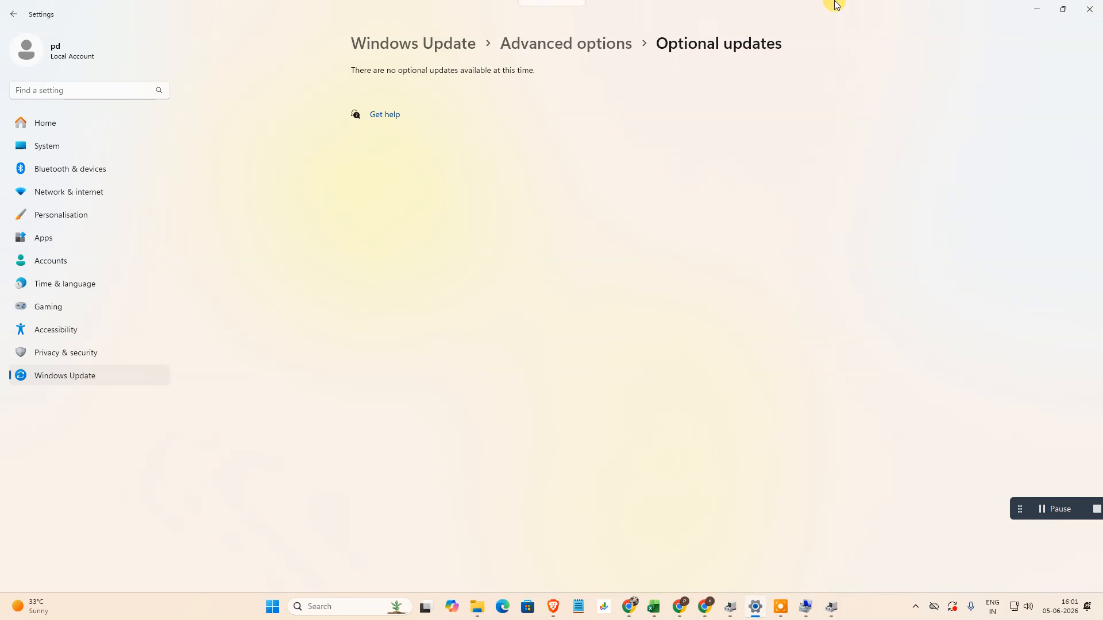
left_click(8, 19)
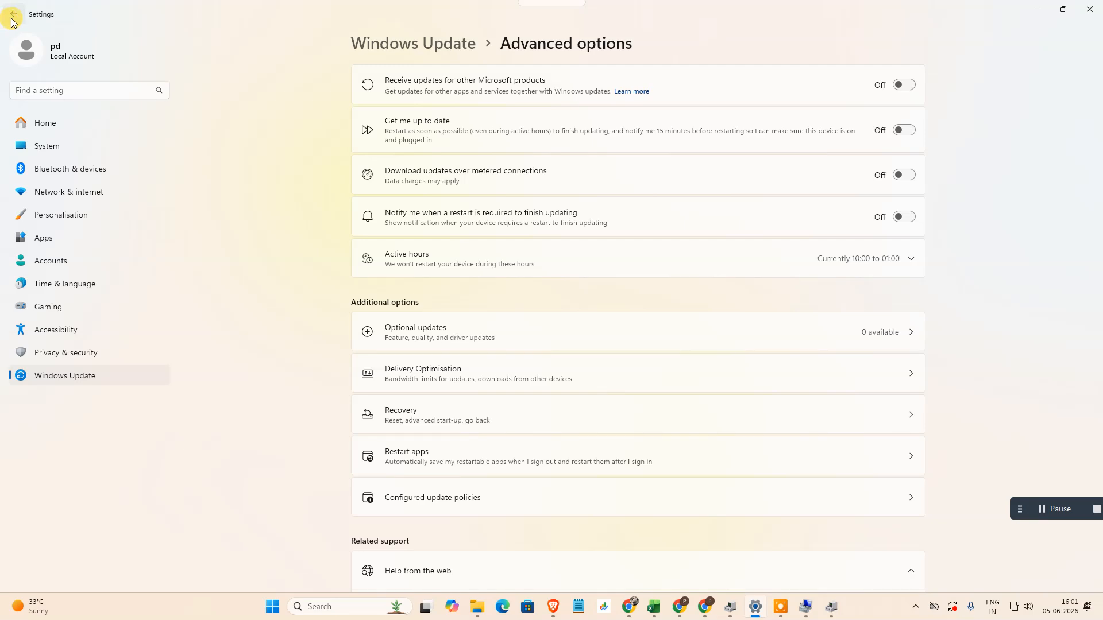
left_click(12, 18)
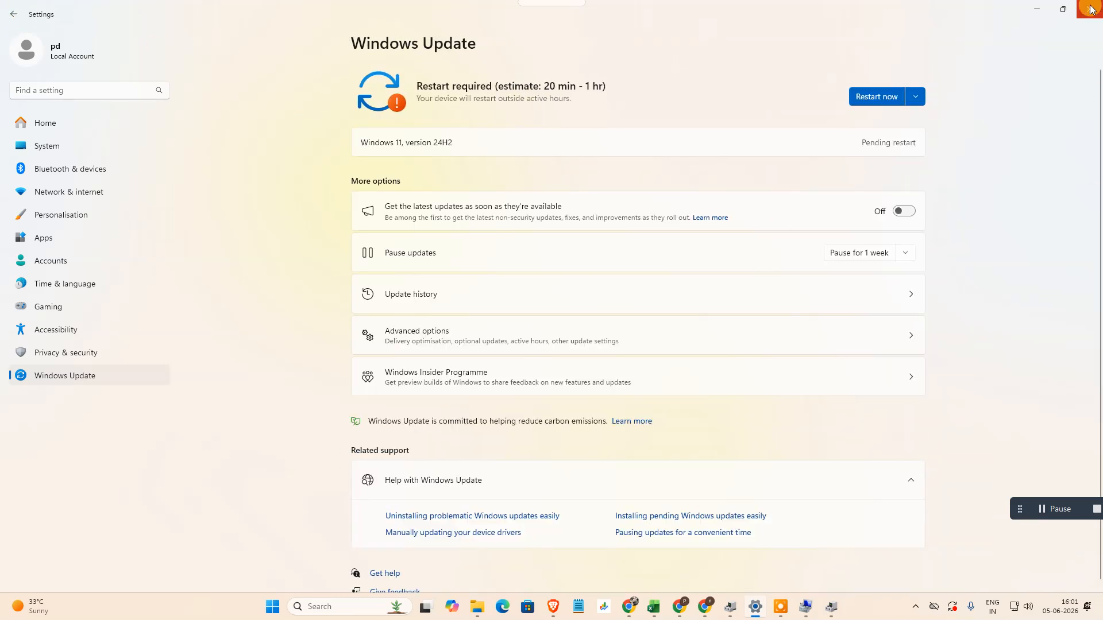
left_click(1092, 10)
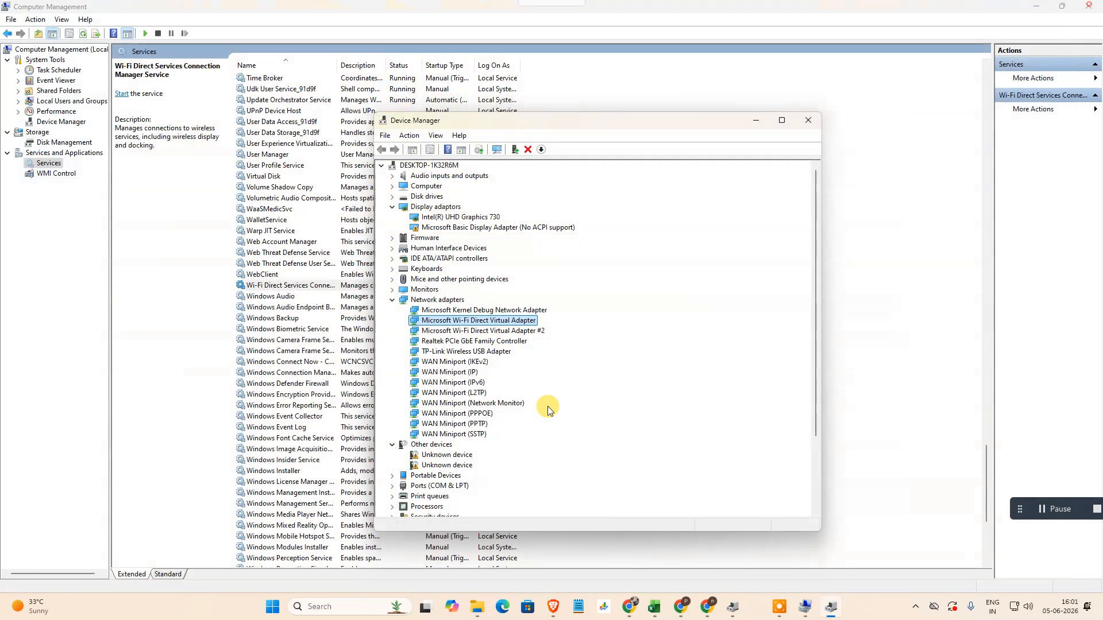
- Search Windows for the network connections and open the Network Connections window
left_click(336, 612)
type("ne")
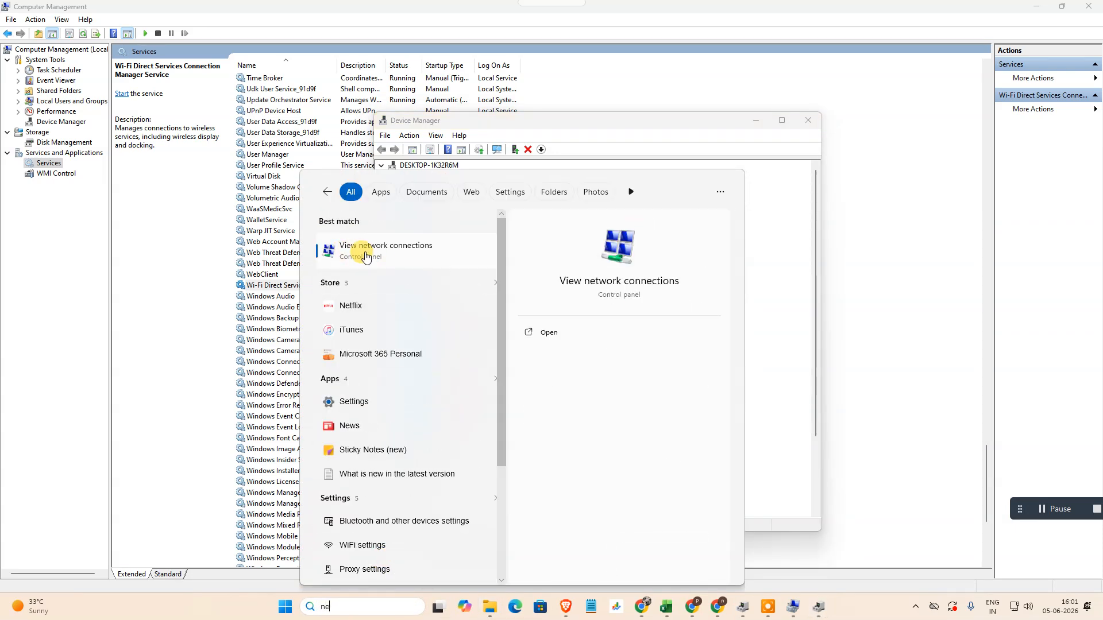
left_click(393, 259)
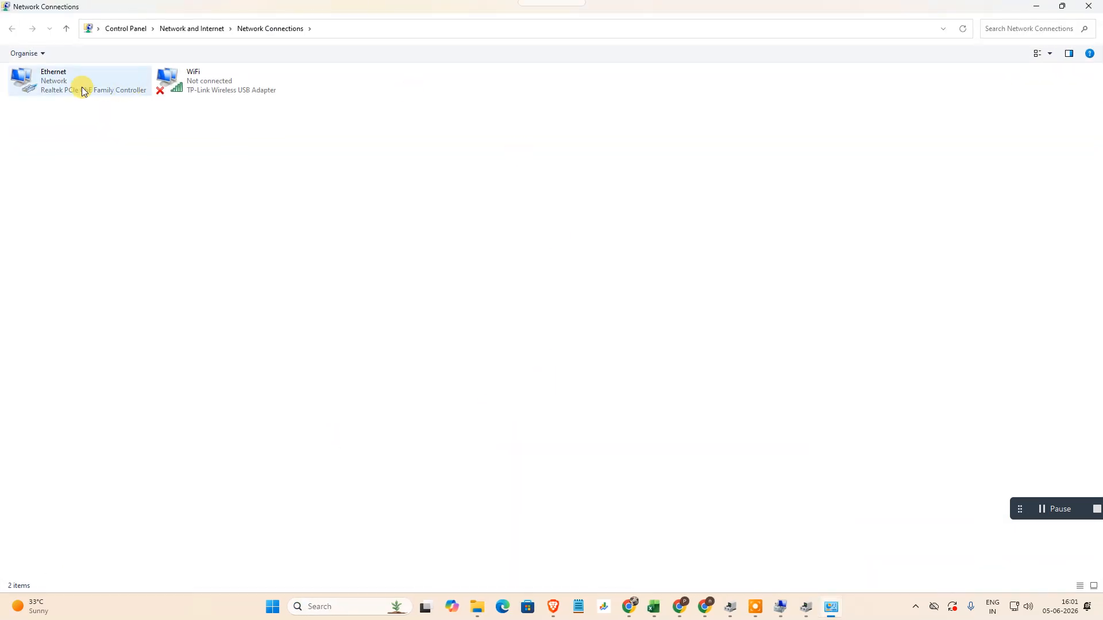
- Disable the WiFi connection of the TP-Link Wireless USB Adapter and enable it again
right_click(186, 80)
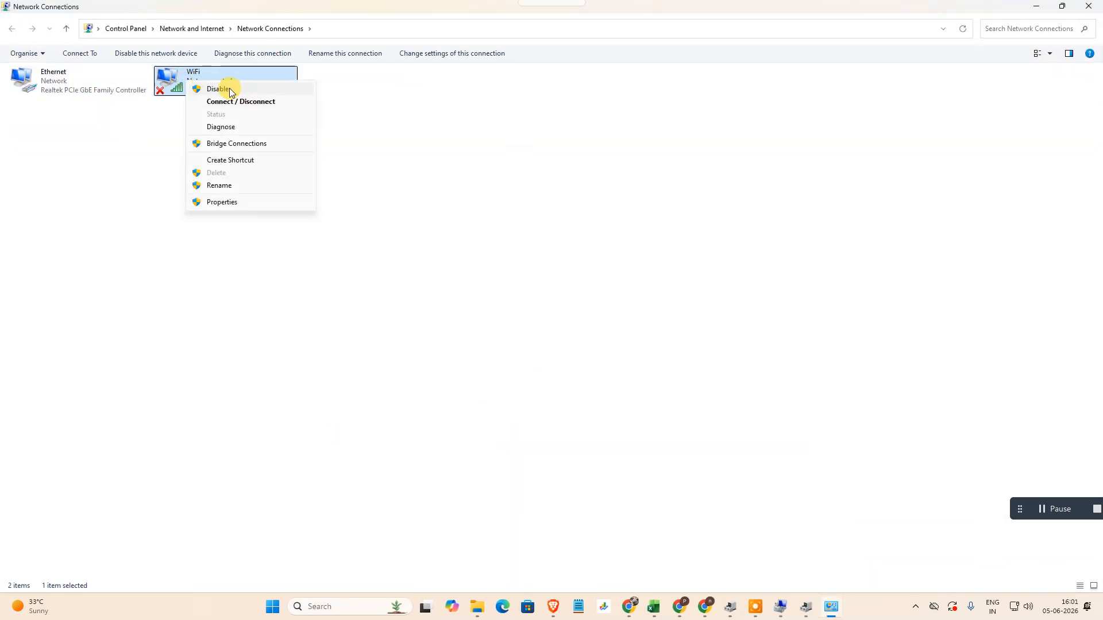
left_click(230, 90)
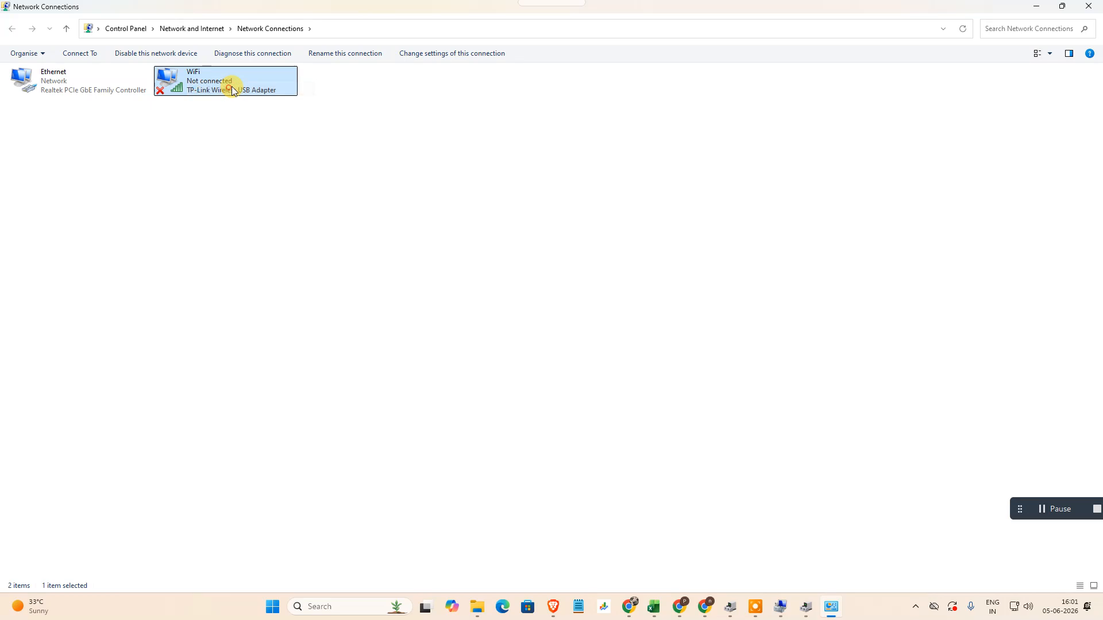
right_click(197, 94)
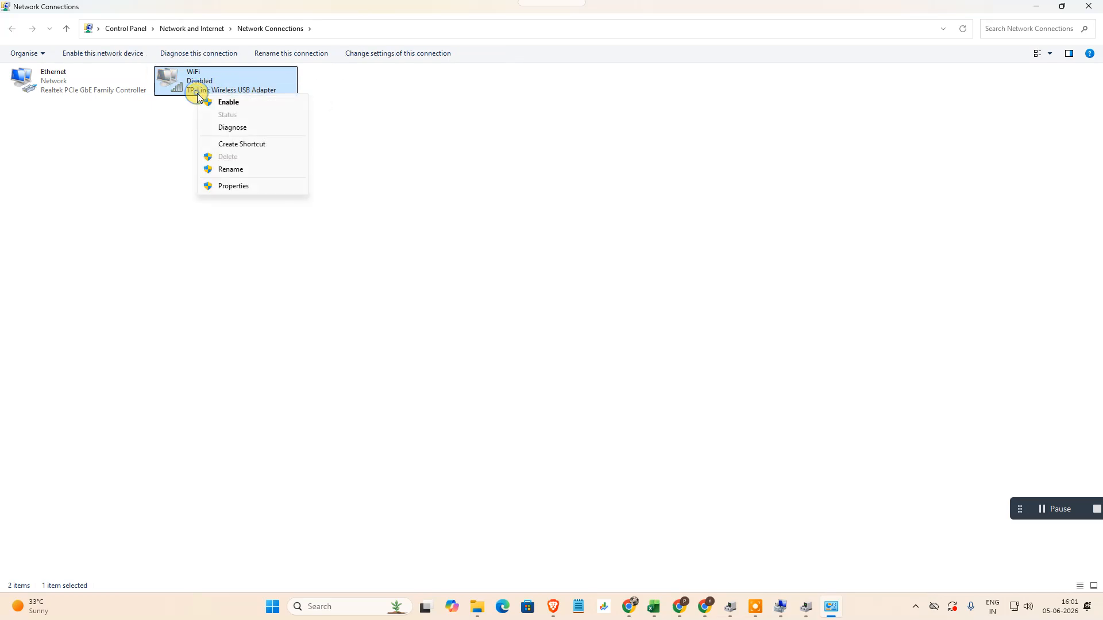
left_click(245, 102)
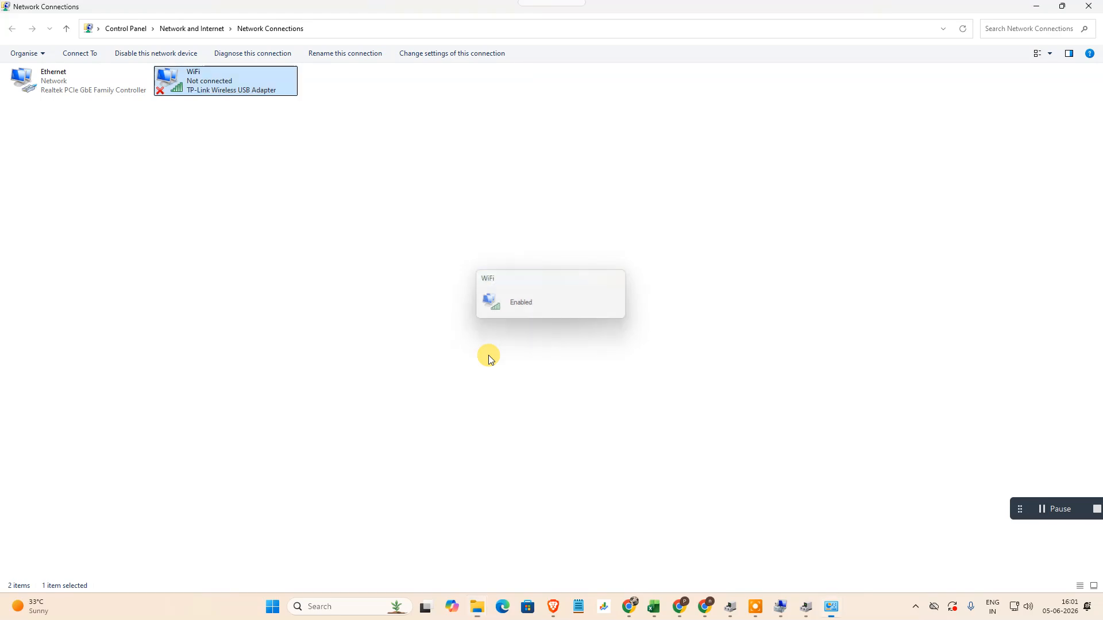
- Close the Network Connections window and check the Wi-Fi status in the quick settings before returning to Computer Management
left_click(1087, 7)
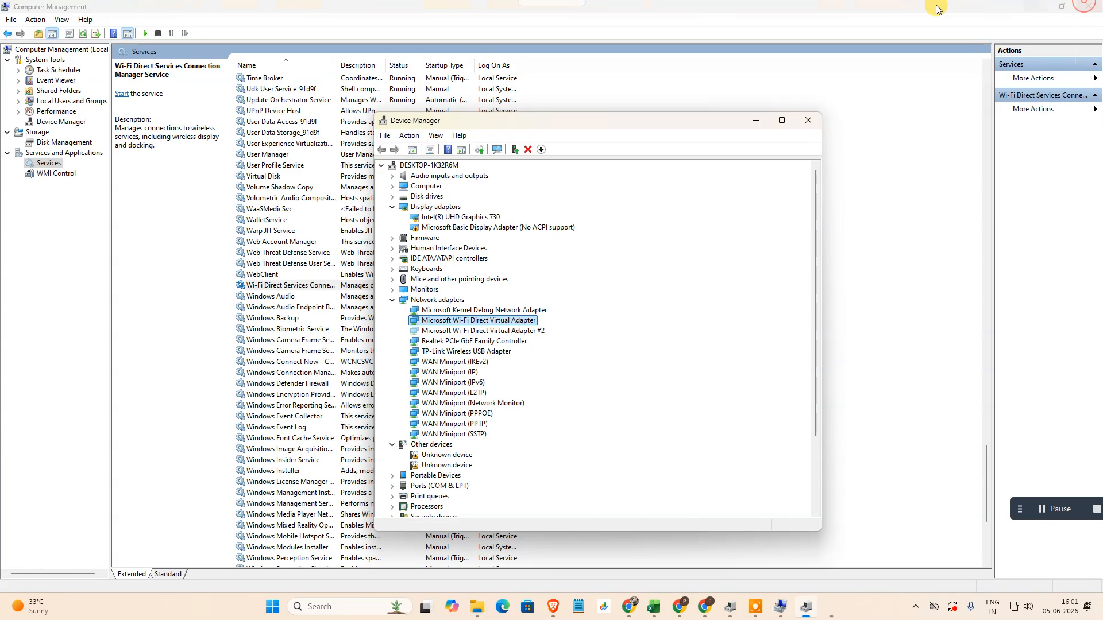
left_click(1028, 608)
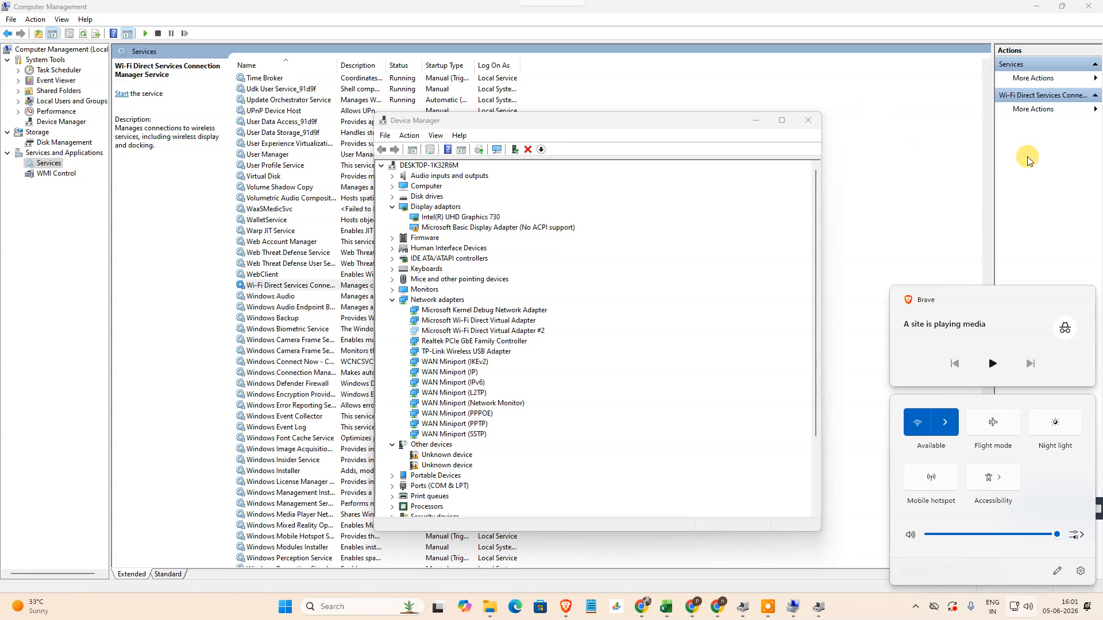
left_click(1027, 140)
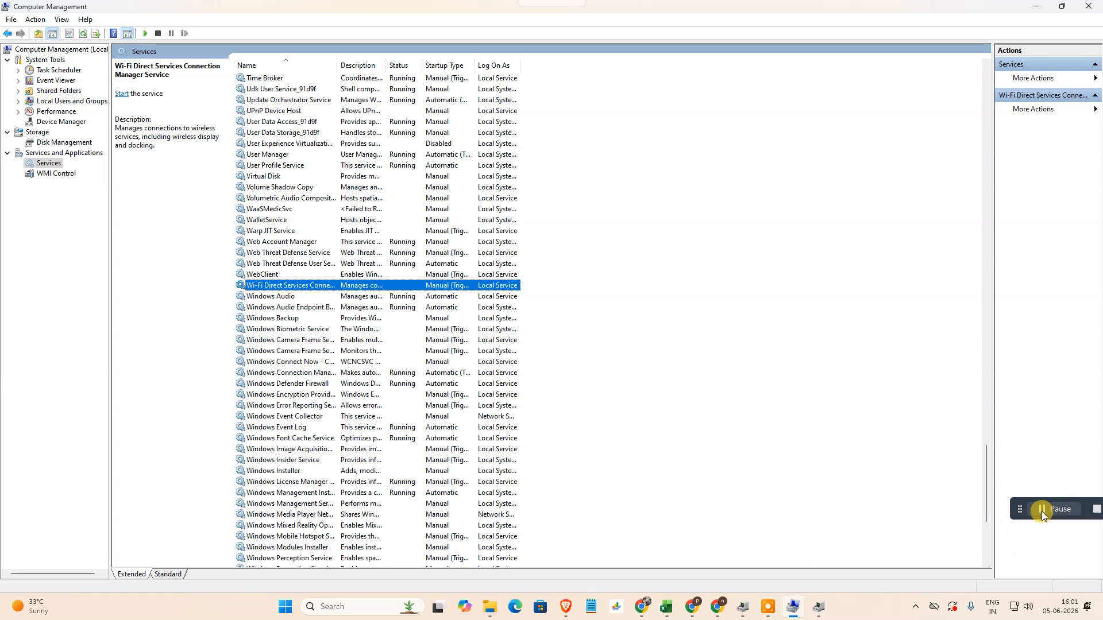
left_click(1019, 511)
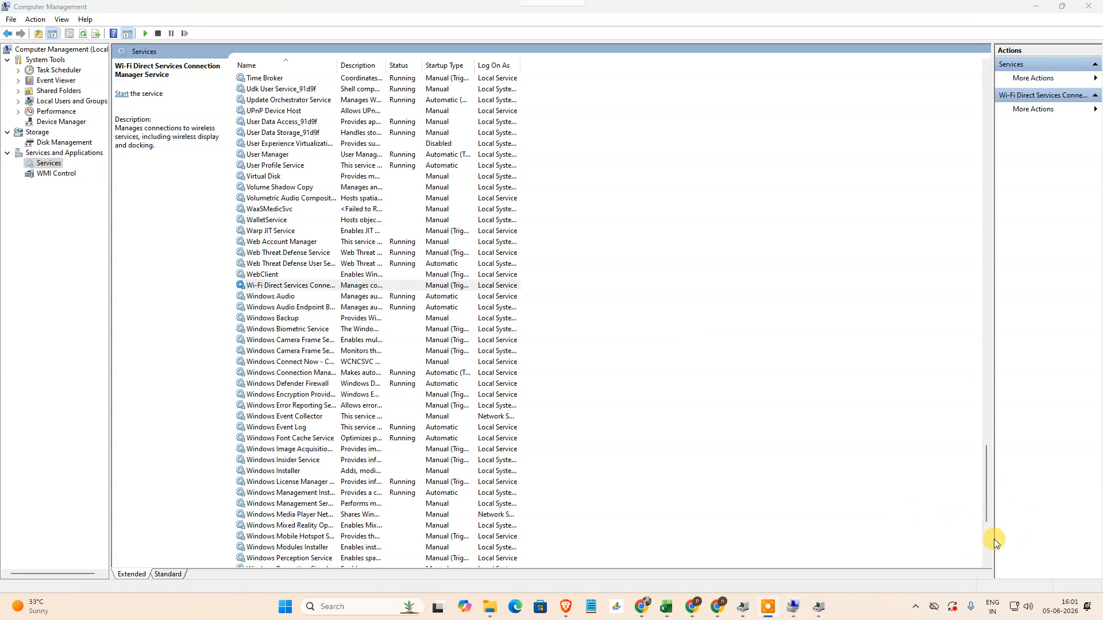
left_click(767, 607)
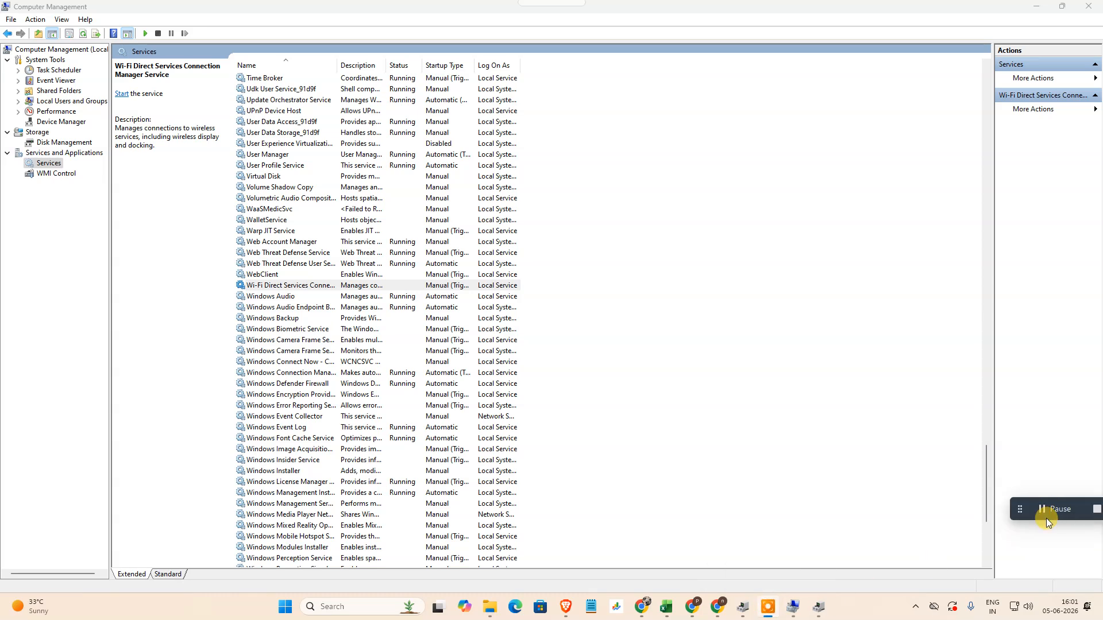
left_click_drag(1019, 509, 928, 508)
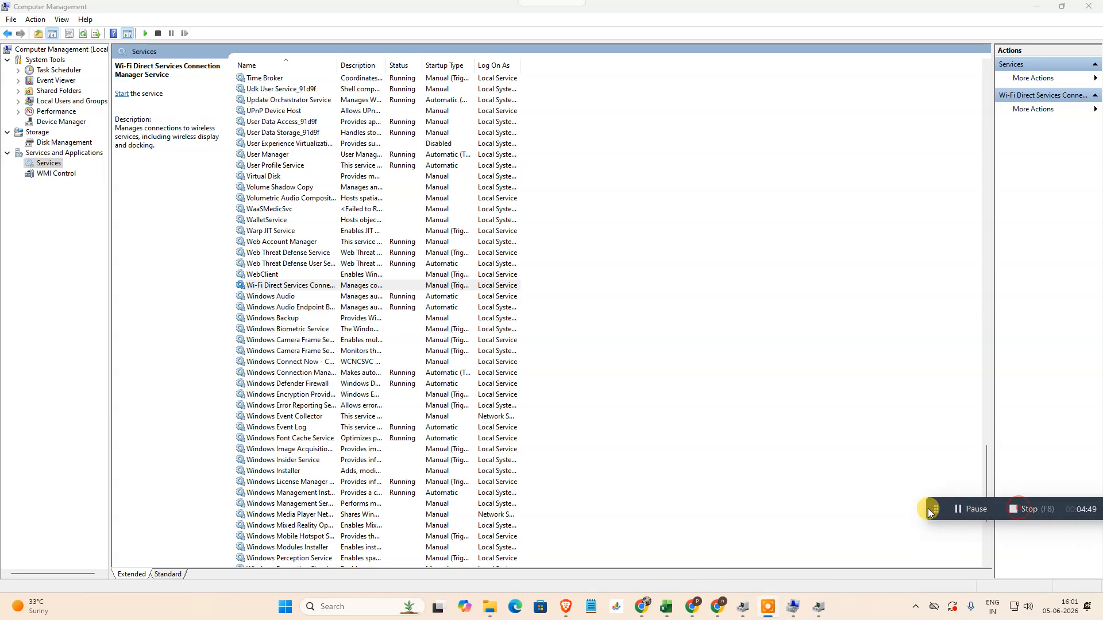